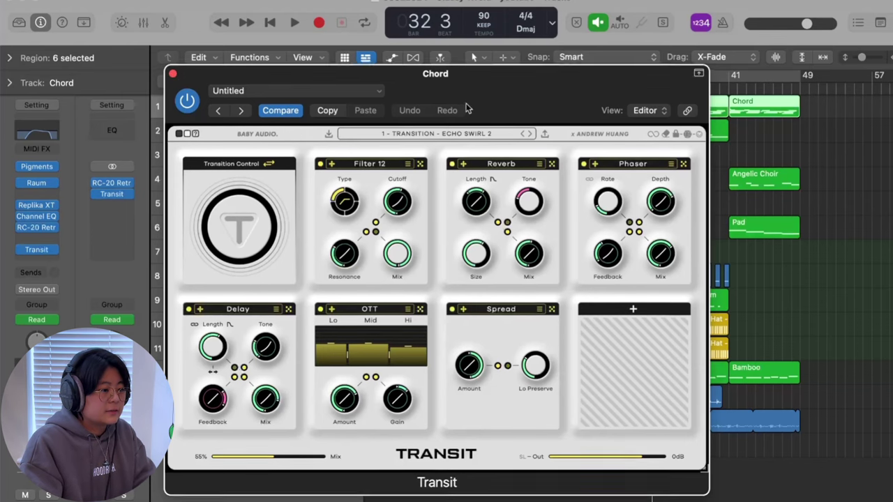
# - Browse the effect modules available for Transit's empty slot without adding one
pyautogui.moveTo(469, 109); pyautogui.dragTo(467, 97)
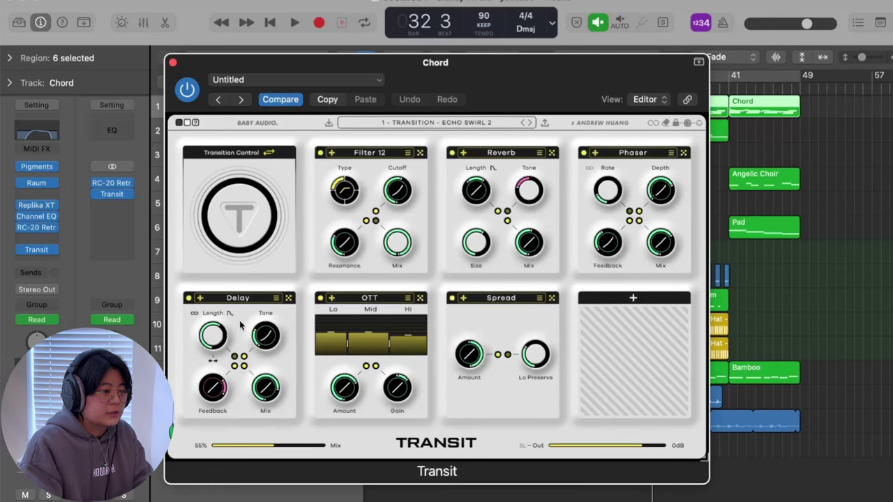
pyautogui.click(637, 299)
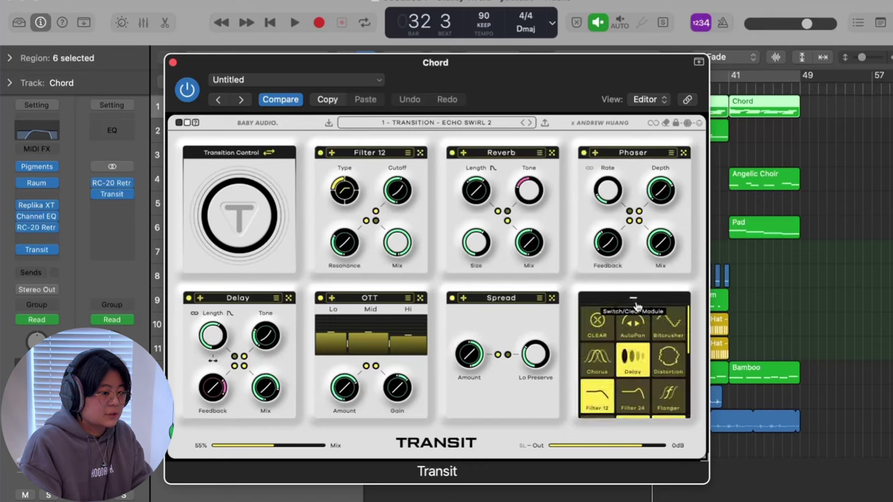
pyautogui.scroll(-1, 649, 353)
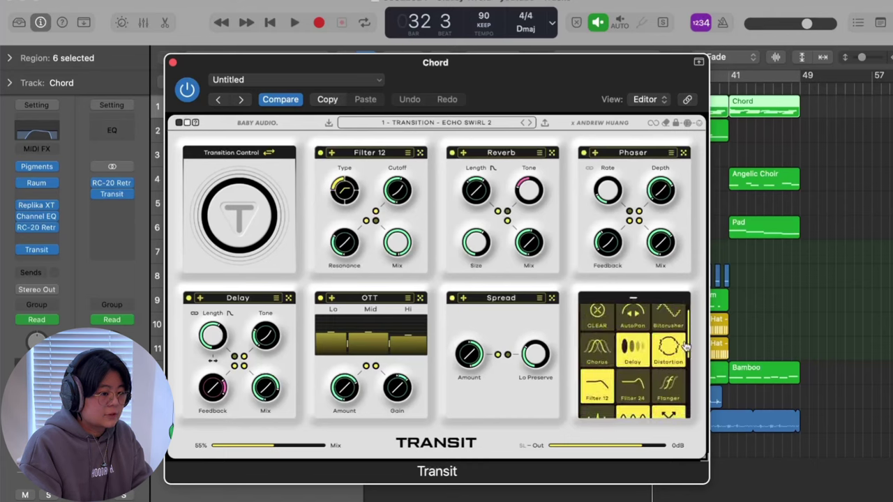
pyautogui.scroll(-1, 671, 341)
pyautogui.scroll(-2, 671, 341)
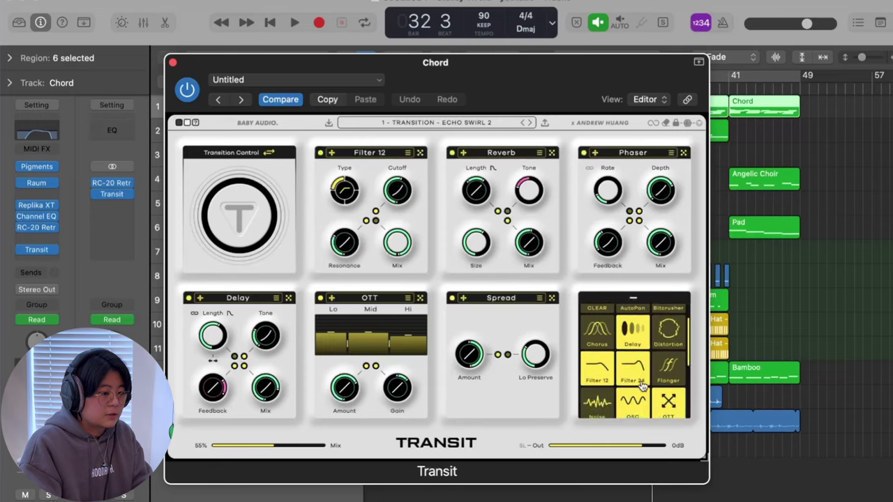
pyautogui.click(569, 375)
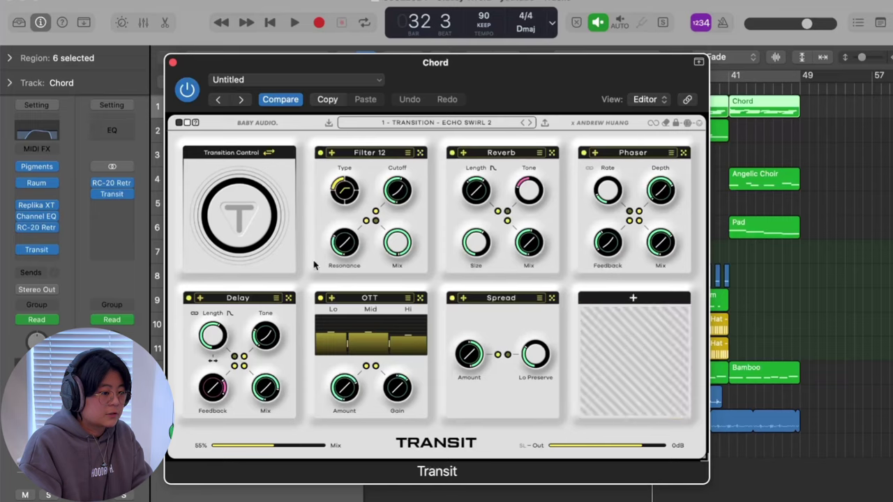
# - Sweep Transit's Transition Control up and back down to zero, and close the plug-in window
pyautogui.click(235, 229)
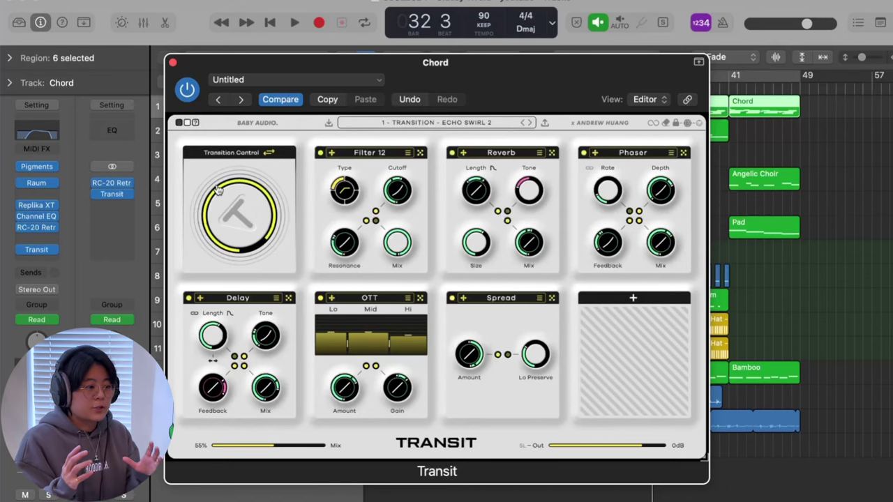
pyautogui.moveTo(221, 205); pyautogui.dragTo(236, 220)
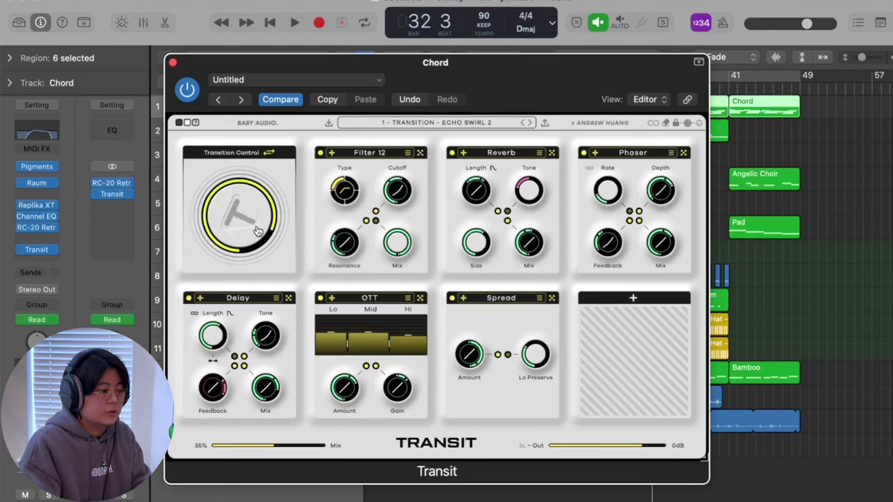
pyautogui.moveTo(248, 245); pyautogui.dragTo(249, 269)
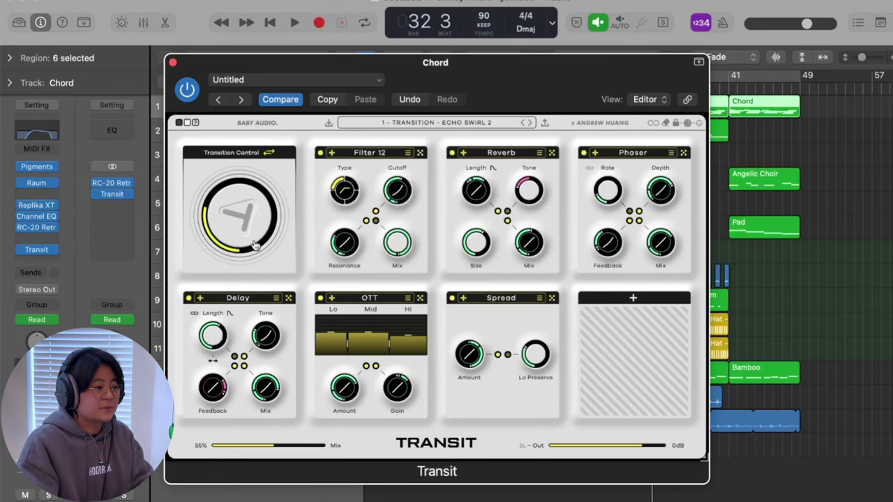
pyautogui.moveTo(251, 246); pyautogui.dragTo(244, 233)
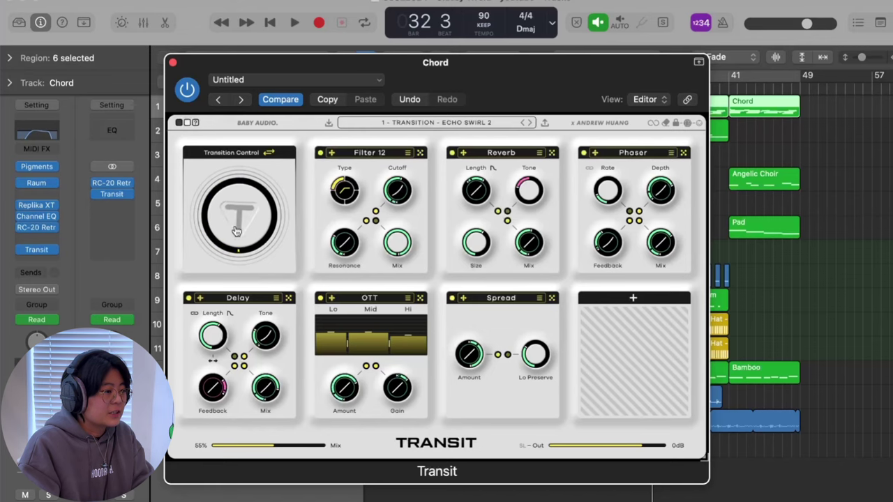
pyautogui.press('super+w')
# - Enlarge the arrangement view, inspect the Chord track's Pigments instrument and its FM Vibes preset, and close it
pyautogui.press('super+Right')
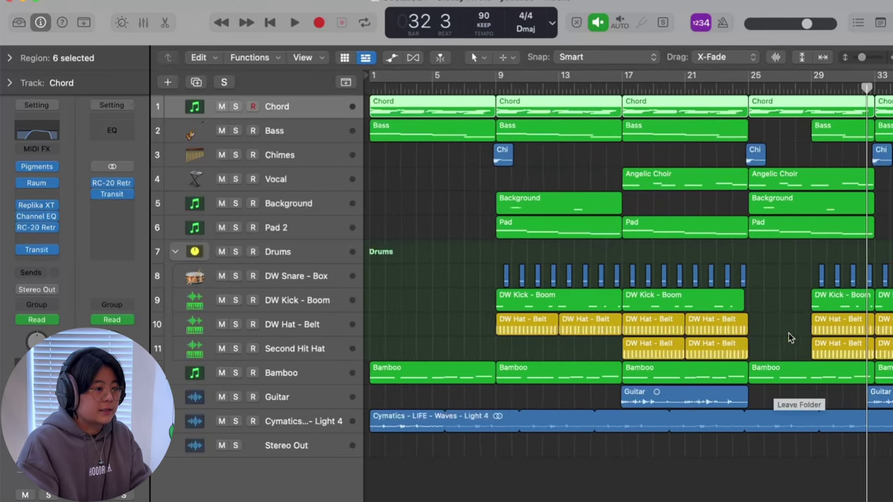
pyautogui.press('super+Down')
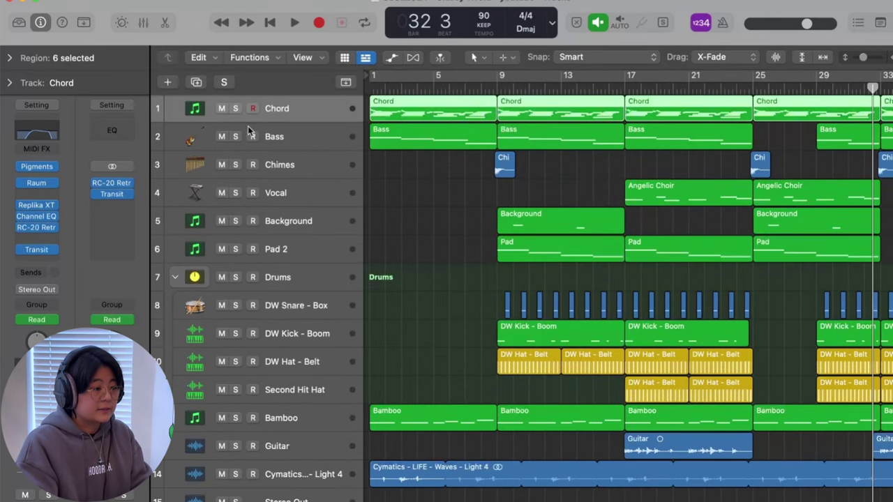
pyautogui.click(41, 167)
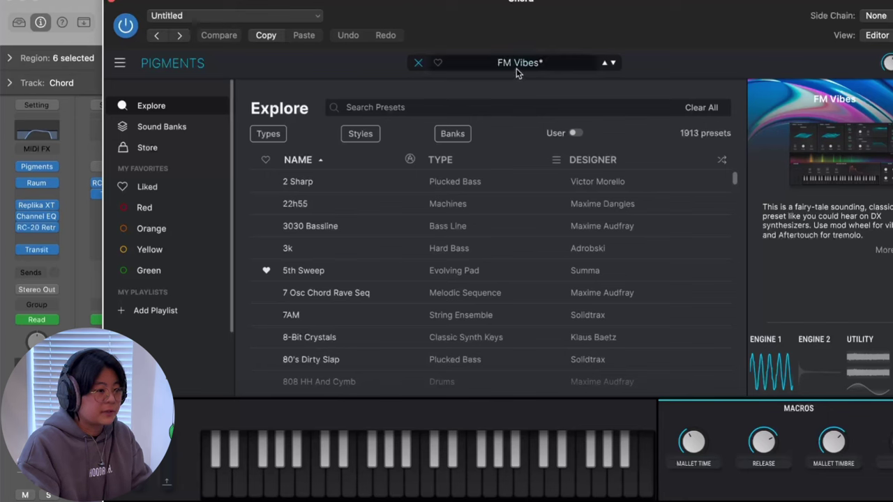
pyautogui.click(112, 3)
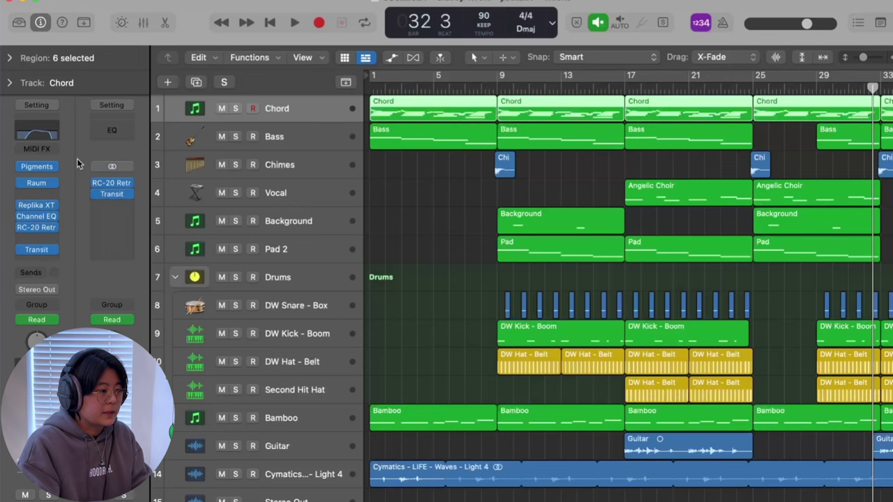
# - Bypass all audio effects on the Chord track, solo it, and play its opening bars with cycling enabled
pyautogui.click(22, 183)
pyautogui.click(63, 273)
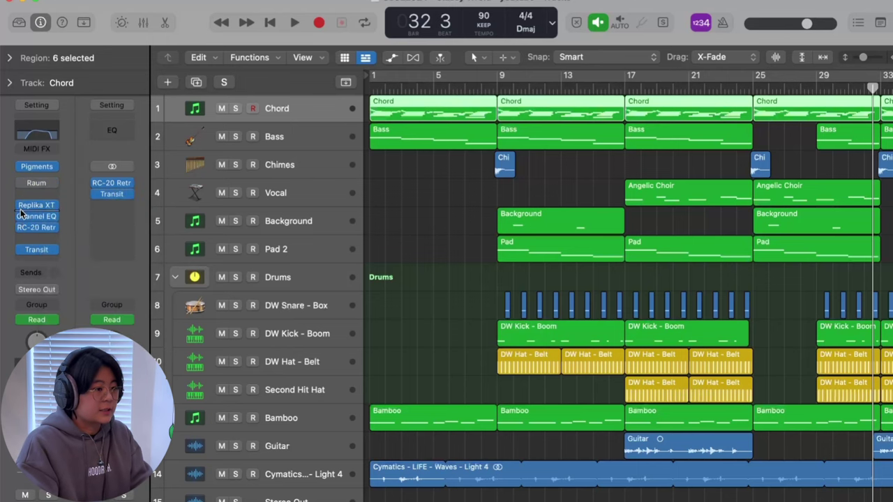
pyautogui.press('s')
pyautogui.press('c')
pyautogui.press('space')
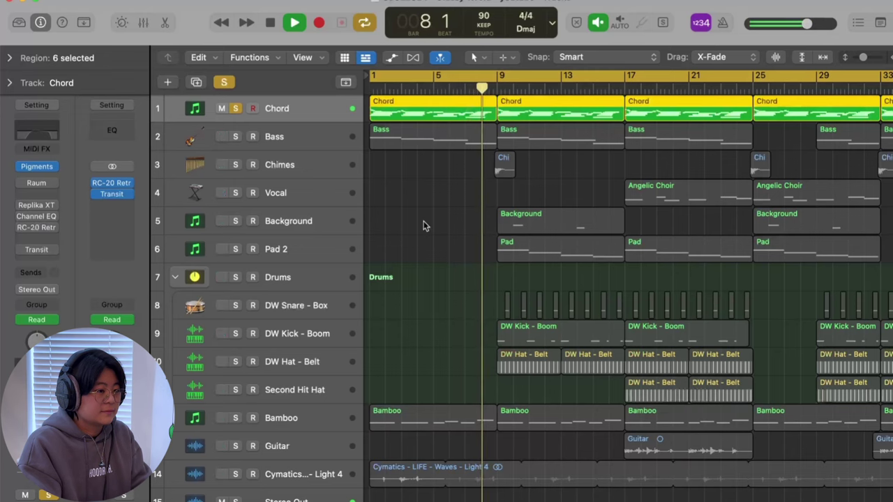
pyautogui.press('space')
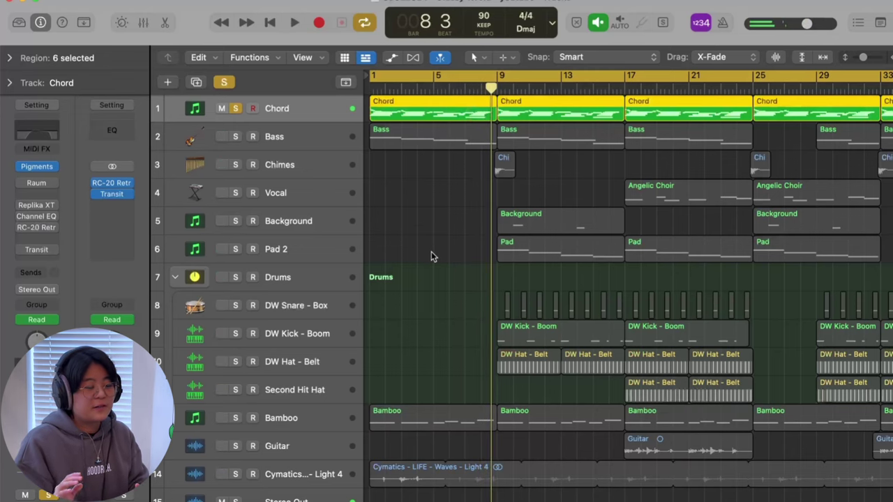
# - Examine the Chord regions' notes in the piano roll across the first eight bars, and close the editor
pyautogui.press('super+4')
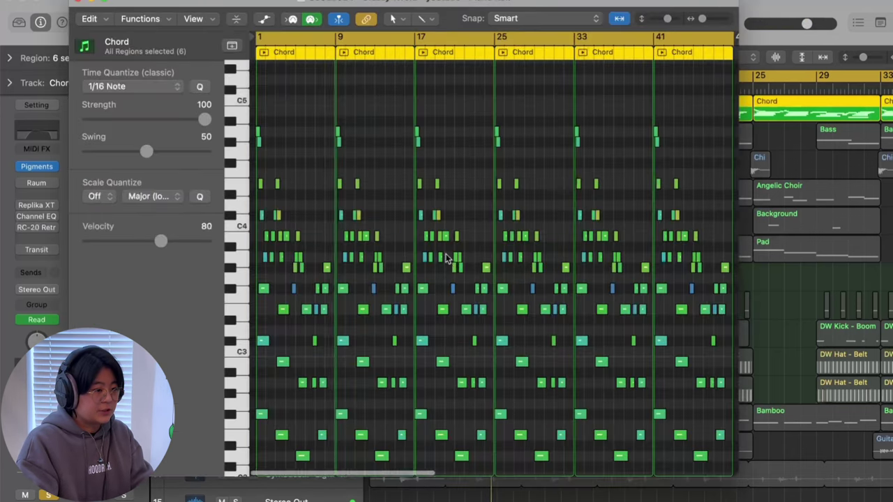
pyautogui.scroll(8, 447, 258)
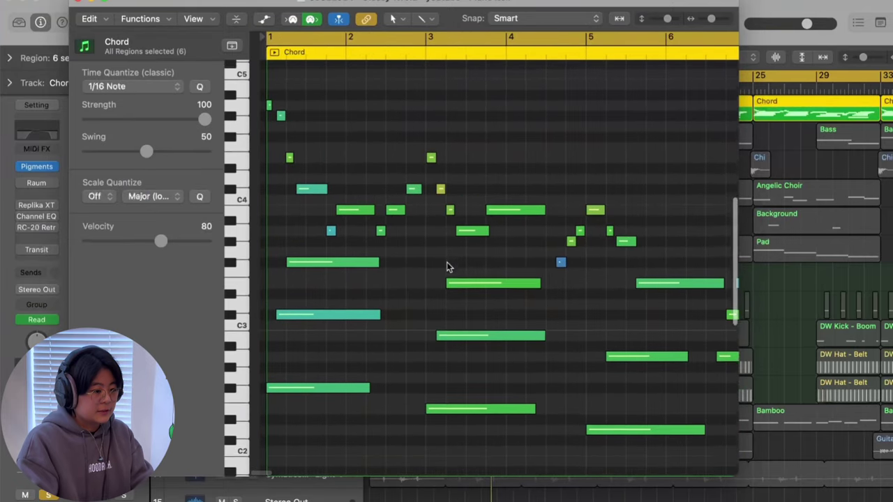
pyautogui.scroll(-6, 448, 266)
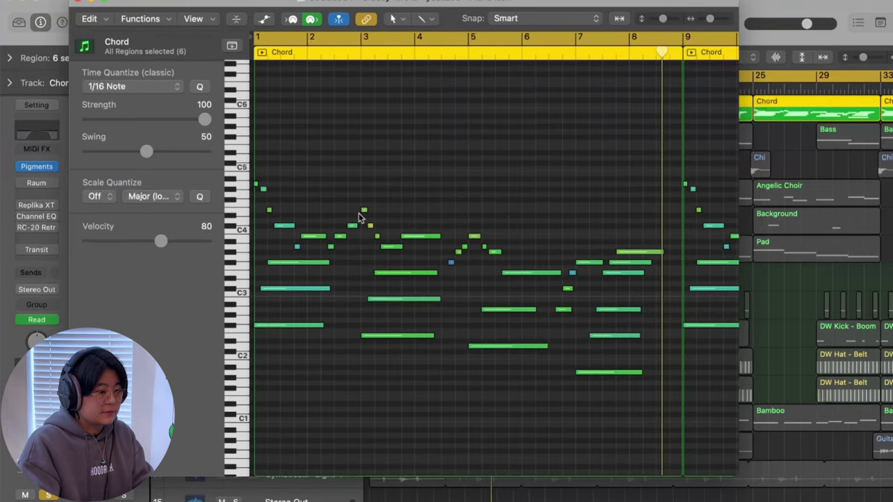
pyautogui.hscroll(3, 487, 256)
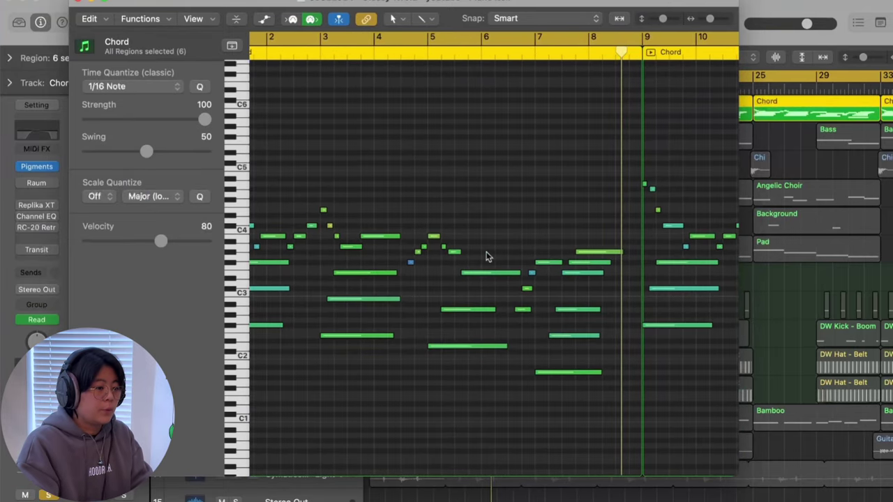
pyautogui.hscroll(-3, 479, 255)
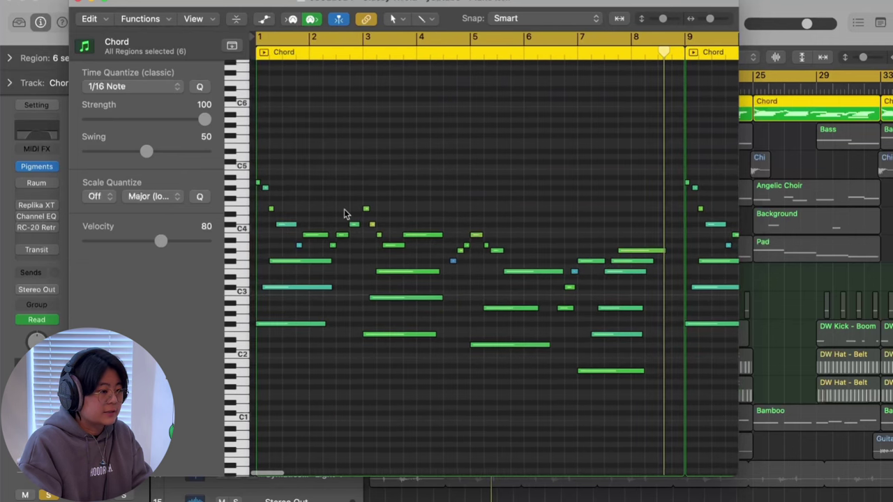
pyautogui.click(79, 3)
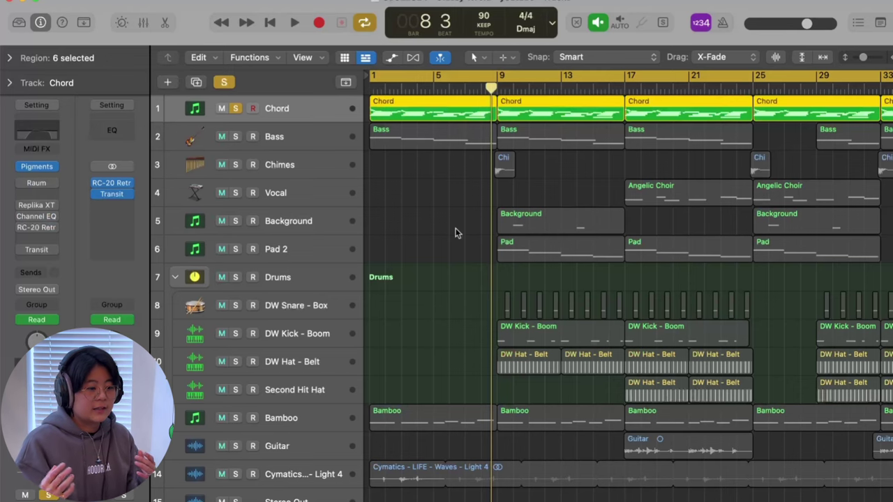
# - Re-enable Raum and Replika XT on the Chord track, reviewing the settings of each
pyautogui.hscroll(1, 505, 254)
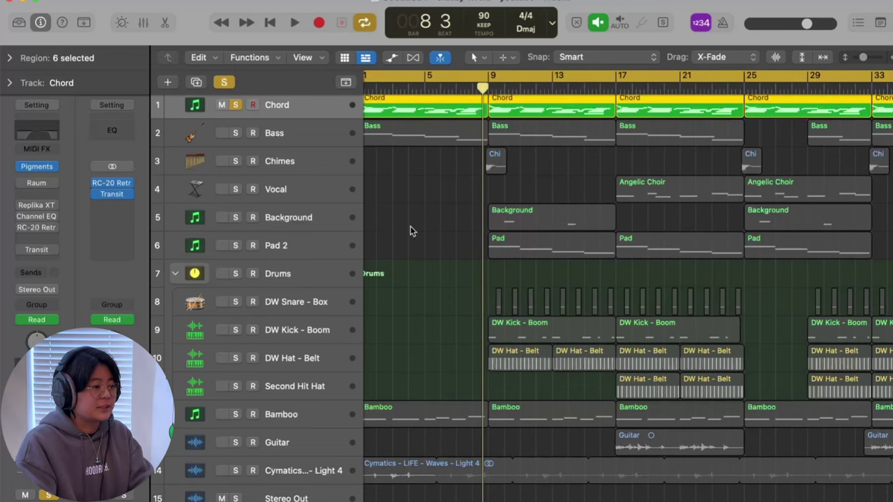
pyautogui.hscroll(-1, 410, 226)
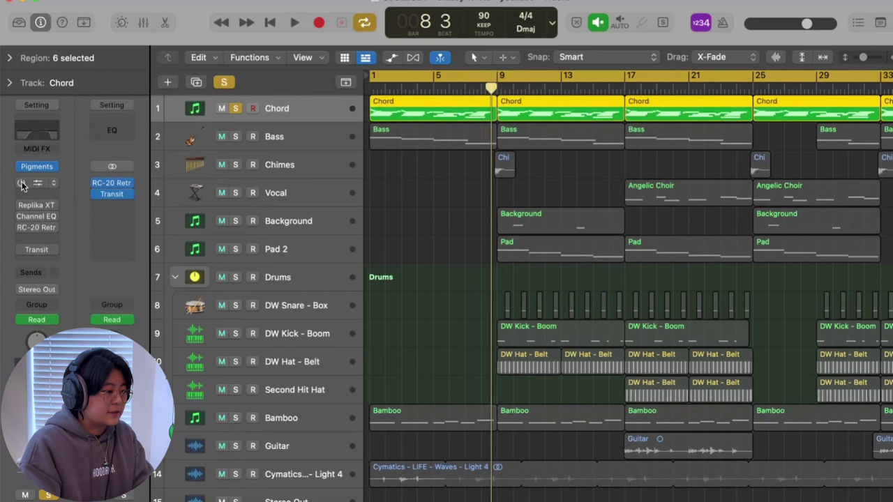
pyautogui.click(35, 183)
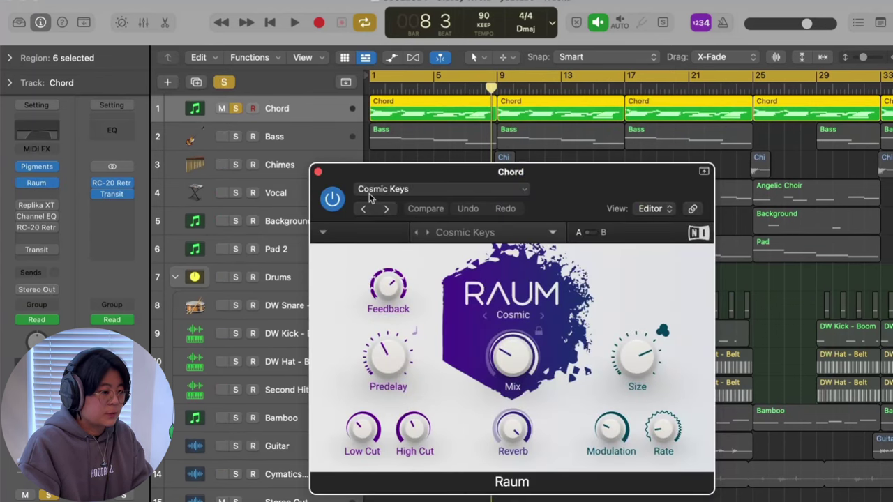
pyautogui.click(318, 171)
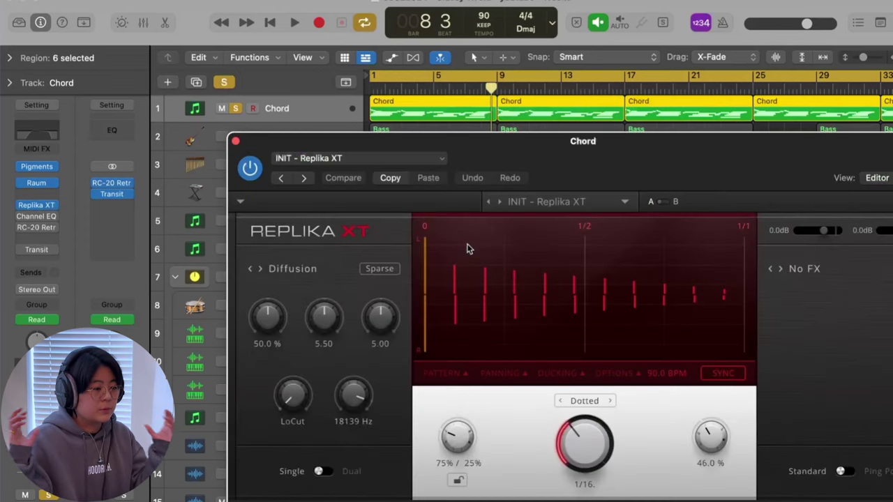
pyautogui.click(235, 141)
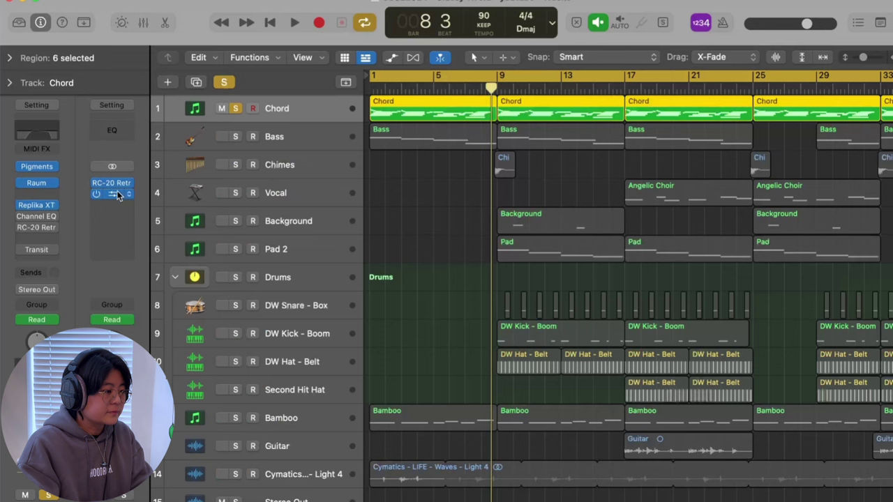
# - Re-enable Channel EQ and RC-20 Retro Color on the Chord track, reviewing the settings of each
pyautogui.click(35, 217)
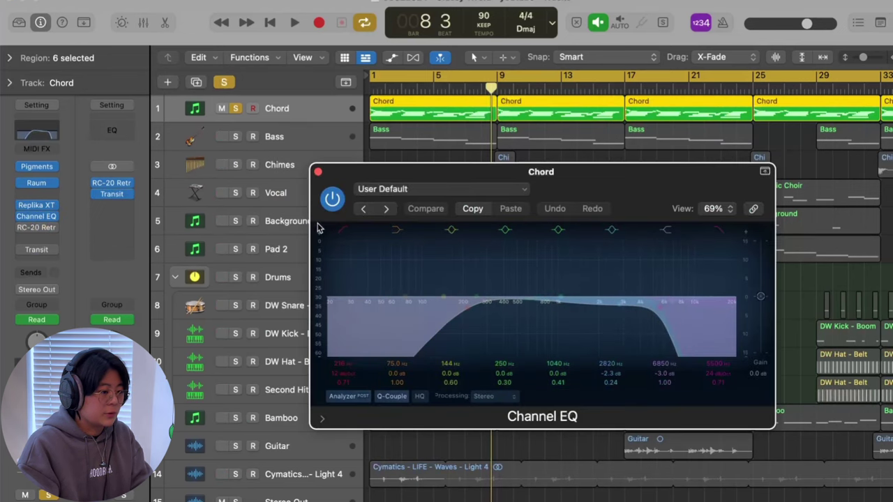
pyautogui.click(317, 171)
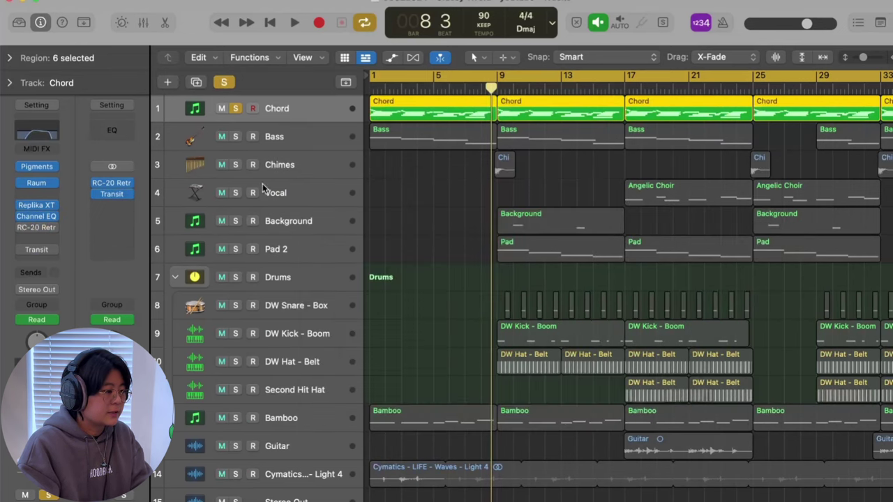
pyautogui.click(35, 227)
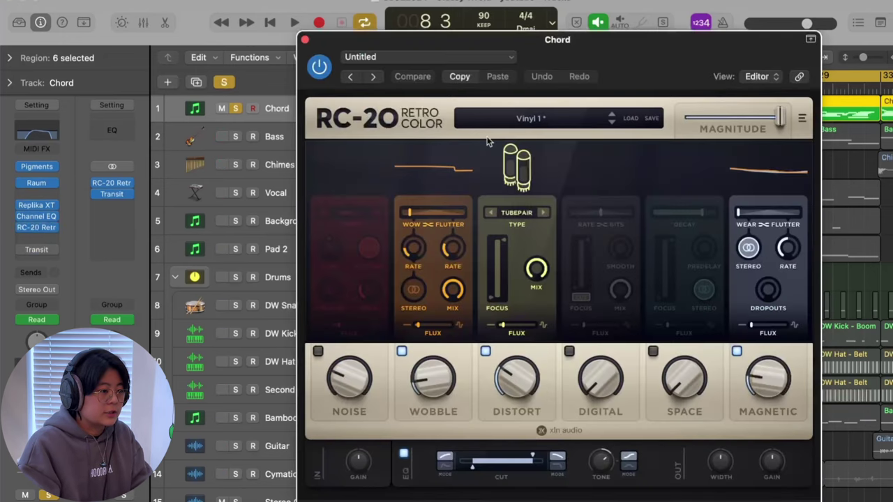
pyautogui.click(305, 40)
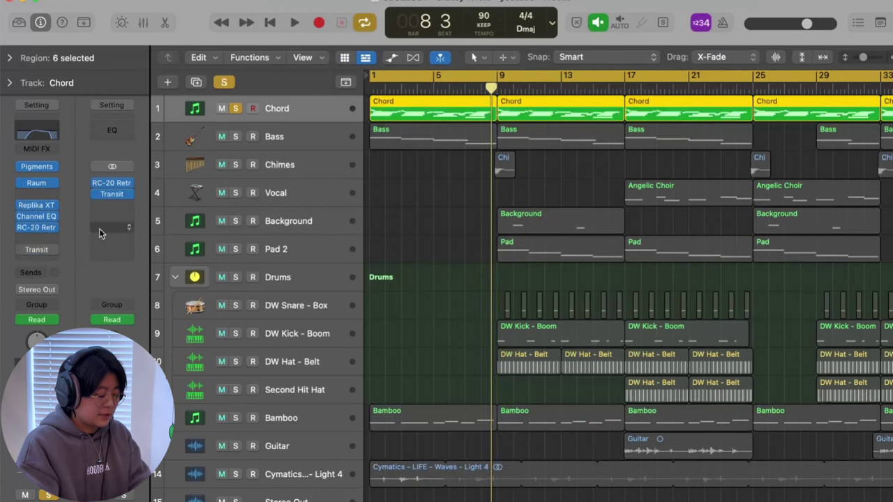
# - Play the soloed Chord track through its re-enabled effects, stop playback, and turn its solo off
pyautogui.press('space')
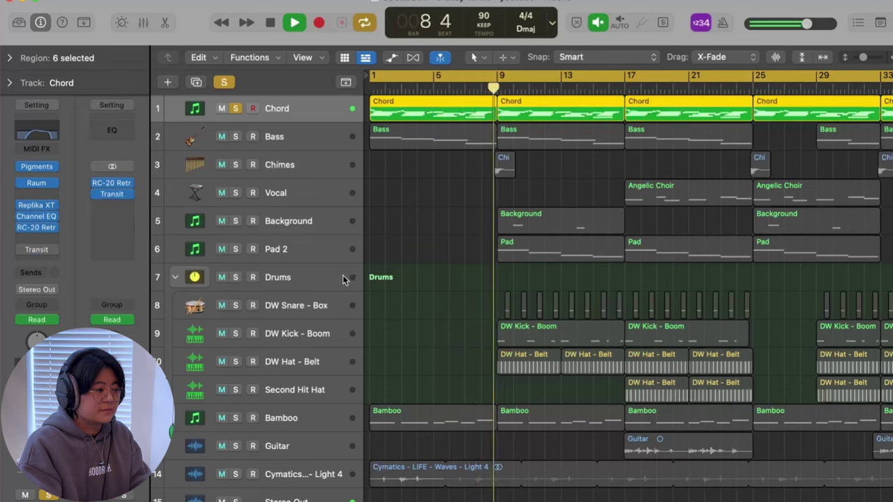
pyautogui.press('space')
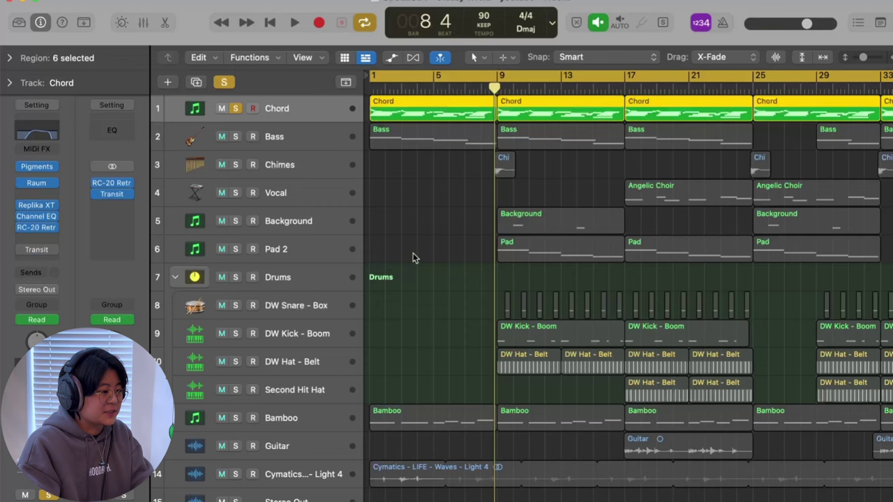
pyautogui.press('s')
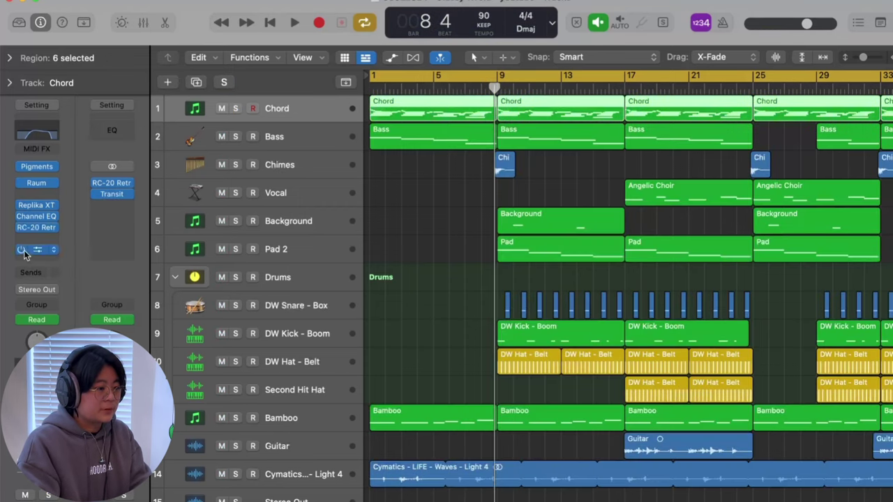
# - Show track automation and examine the Chord track's Transit Transition Control curve near bar 9 and the list of Transit parameters that can be automated
pyautogui.press('a')
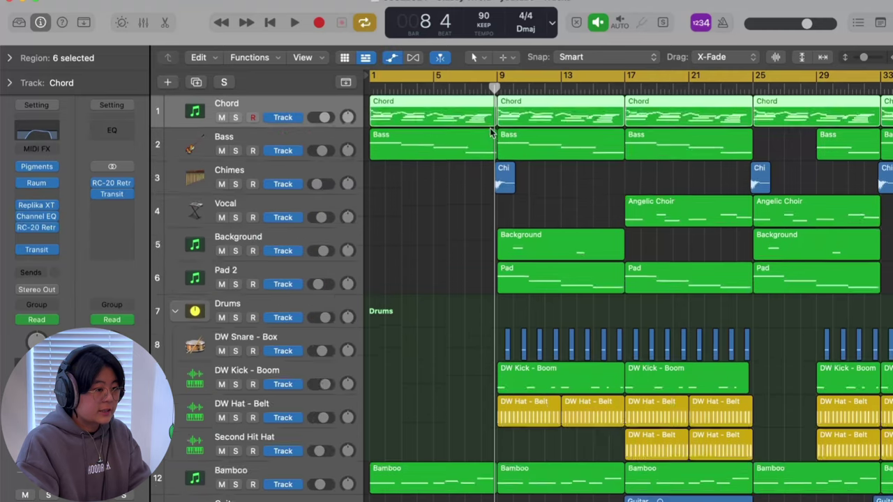
pyautogui.press('super+Right')
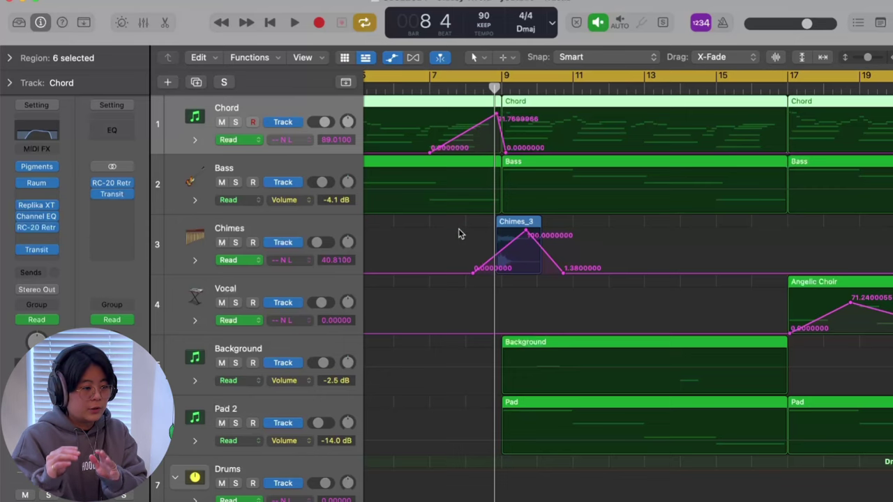
pyautogui.hscroll(-3, 460, 231)
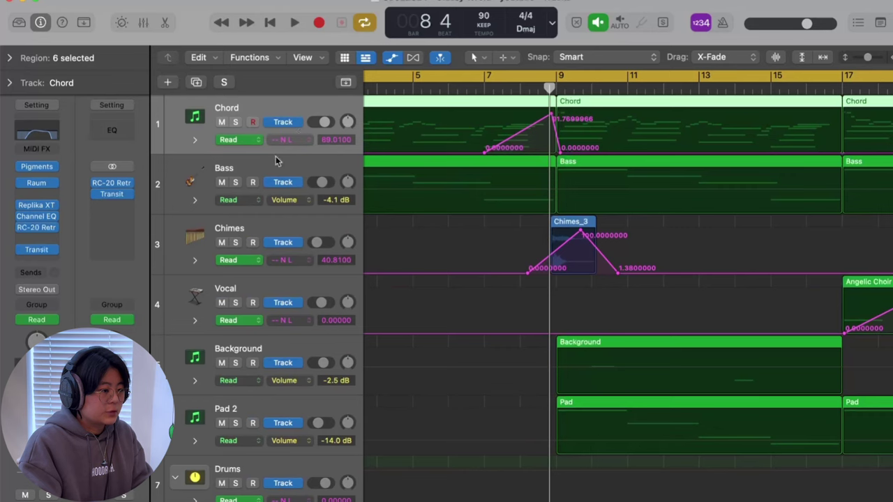
pyautogui.click(297, 140)
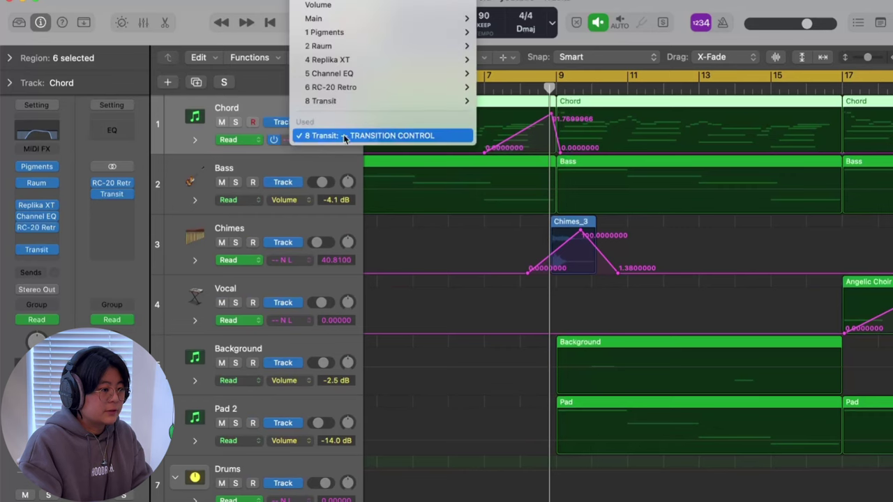
pyautogui.moveTo(345, 99)
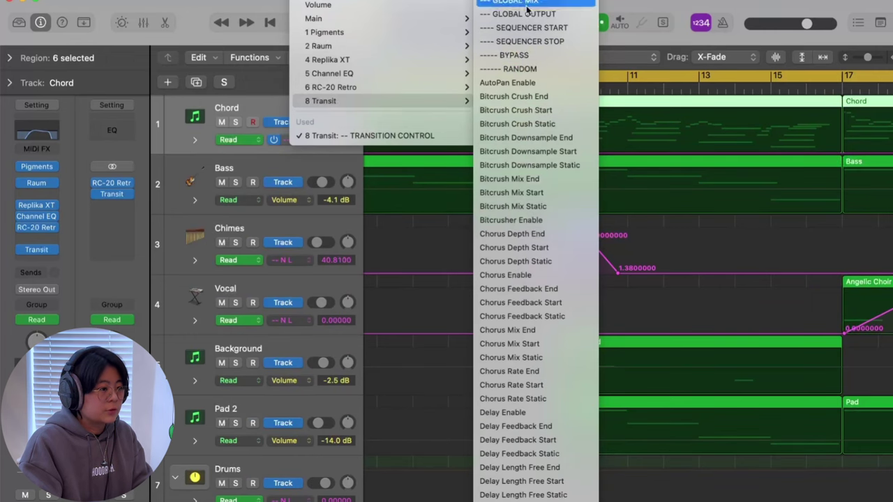
pyautogui.press('Escape')
pyautogui.press('Escape')
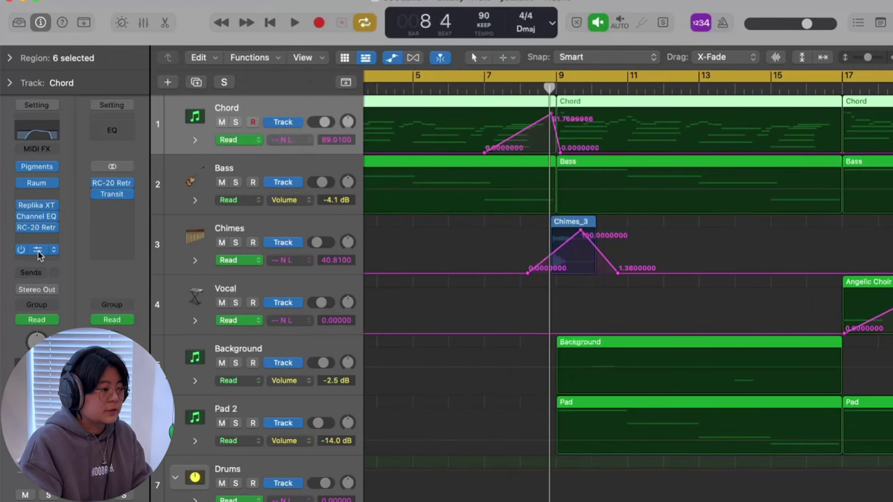
# - Play the soloed Chord track from bar 4 with cycle off and its Transit window open below the automation curve
pyautogui.click(37, 250)
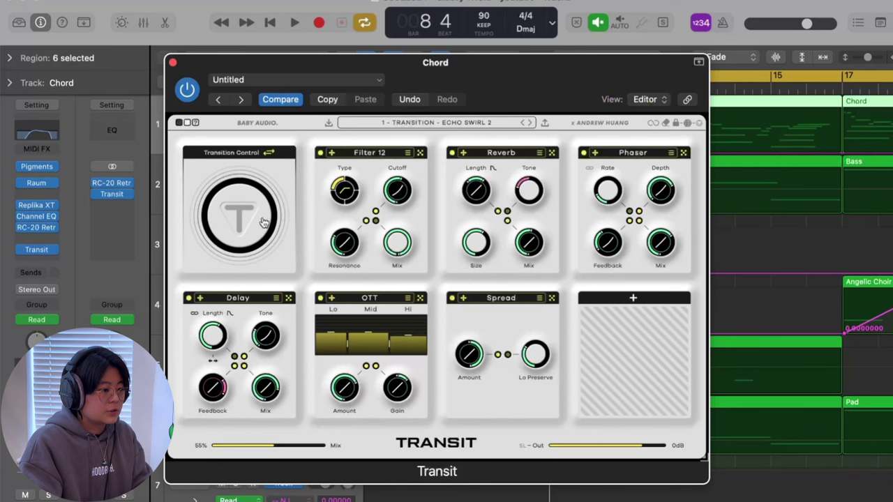
pyautogui.moveTo(476, 68); pyautogui.dragTo(423, 198)
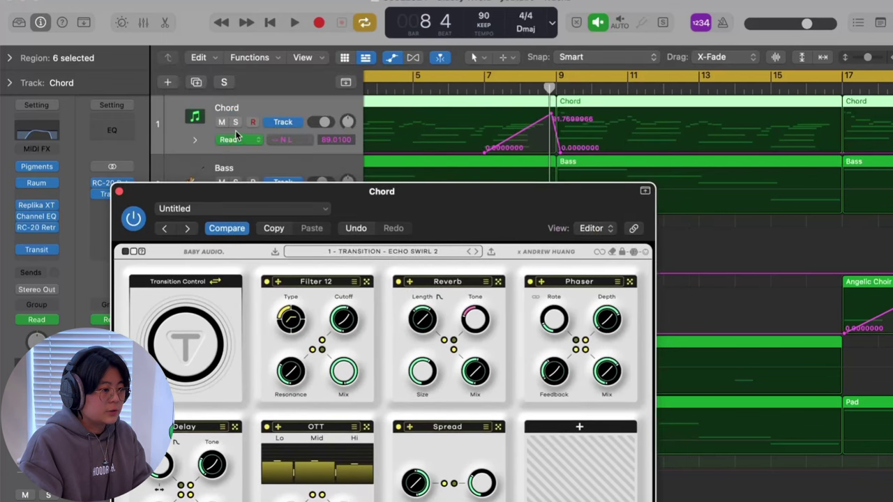
pyautogui.click(235, 122)
pyautogui.click(569, 72)
pyautogui.click(441, 89)
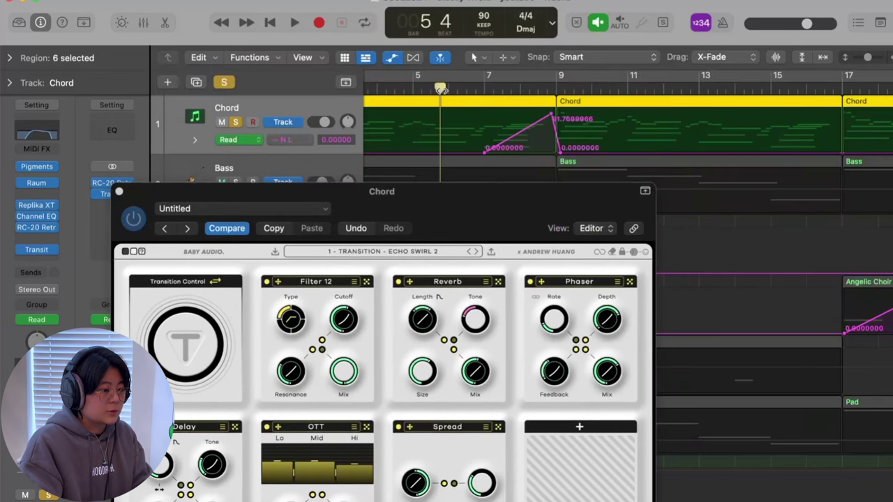
pyautogui.moveTo(431, 203); pyautogui.dragTo(407, 190)
pyautogui.click(404, 83)
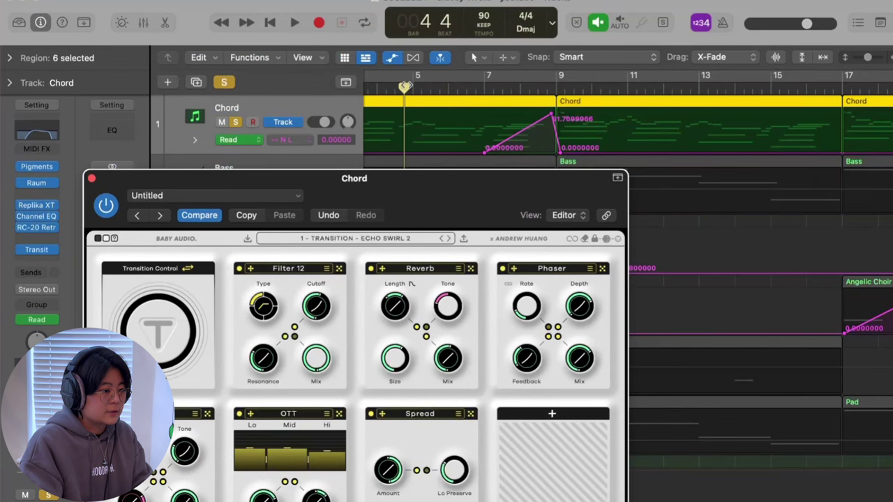
pyautogui.moveTo(517, 195); pyautogui.dragTo(512, 190)
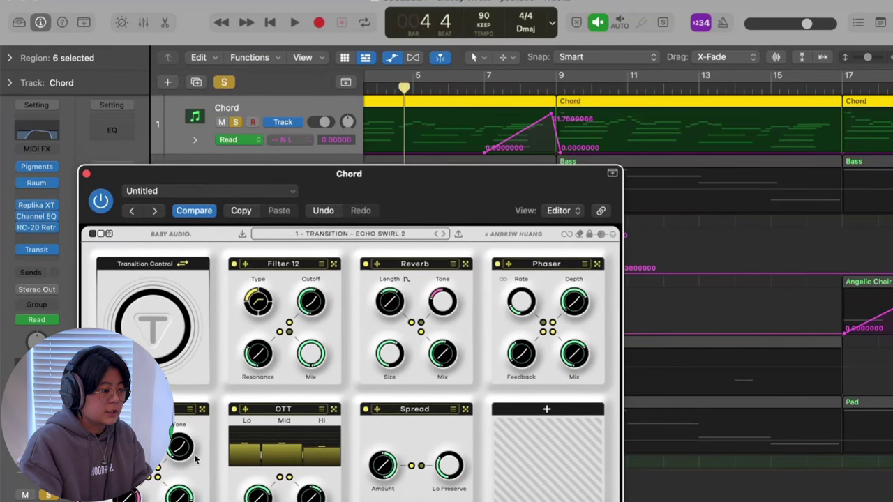
pyautogui.press('space')
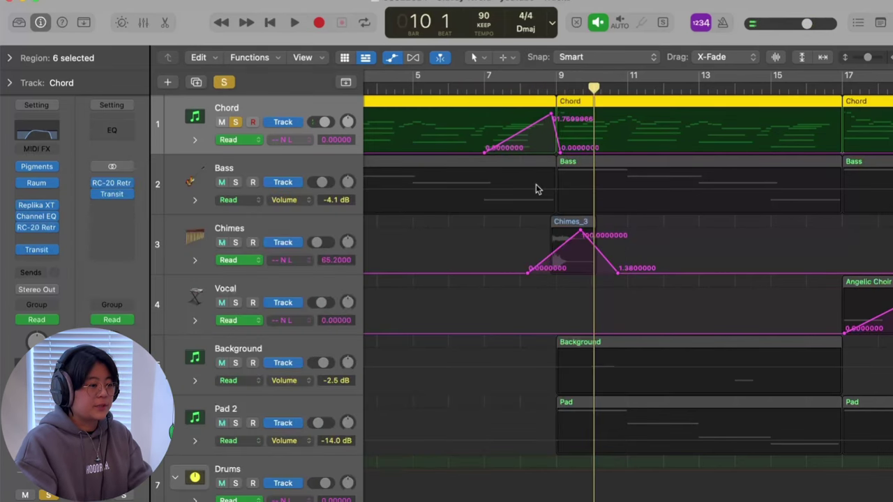
# - Look over the other tracks' automation, turn off the solo, and hide the track automation
pyautogui.scroll(-12, 561, 237)
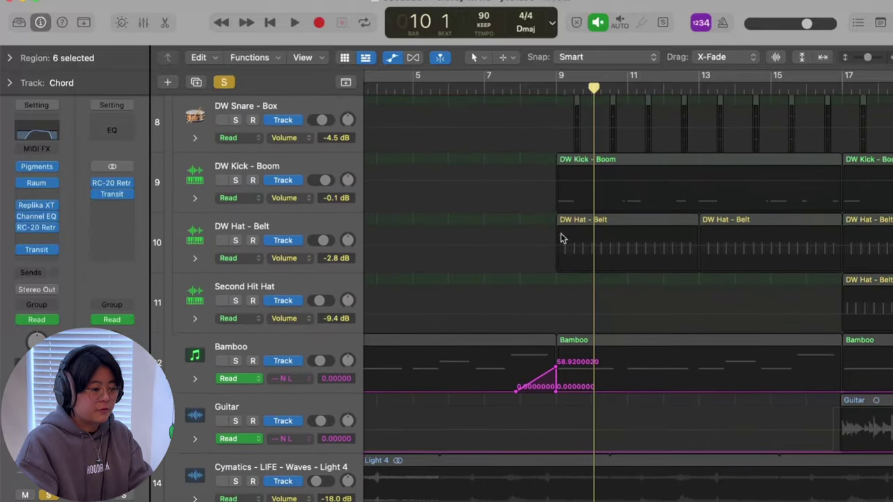
pyautogui.scroll(12, 555, 384)
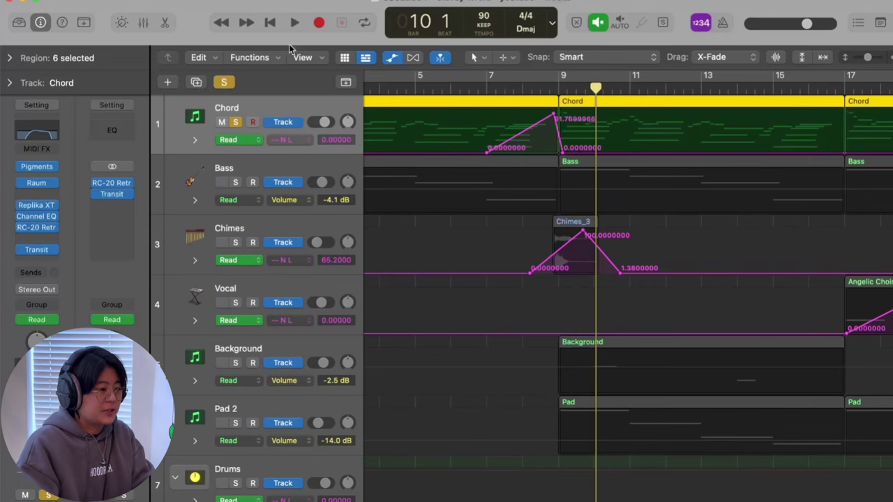
pyautogui.click(224, 81)
pyautogui.press('a')
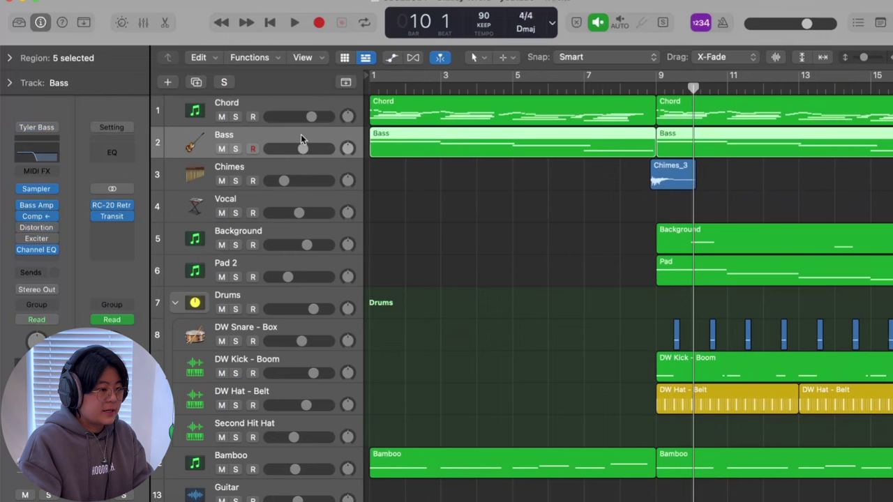
# - Turn cycle mode back on and review the Bass track's Sampler instrument, closing its window
pyautogui.click(393, 75)
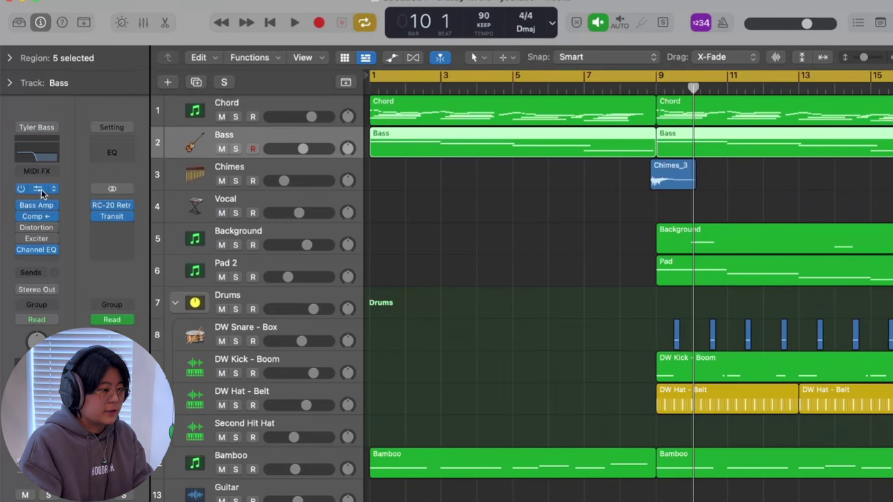
pyautogui.click(202, 140)
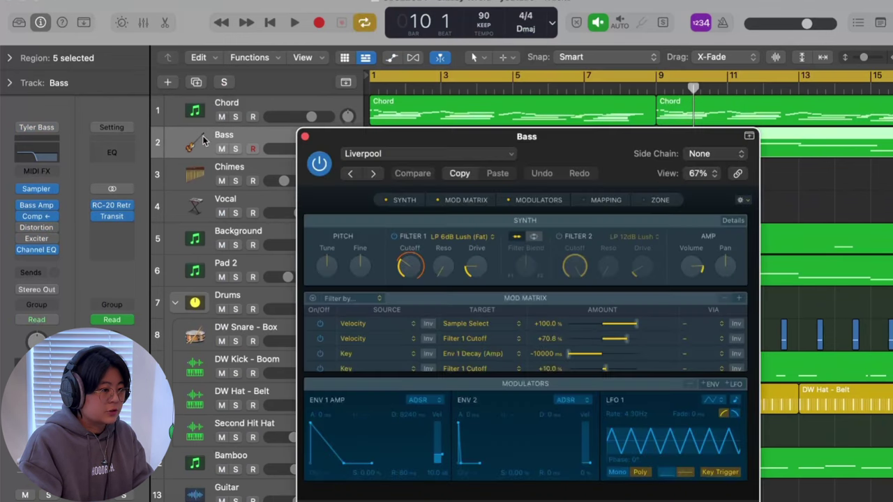
pyautogui.click(304, 136)
# - Review the Bamboo track's Komplete Kontrol Bamboo Chimes instrument and its Channel EQ, closing each window
pyautogui.scroll(-4, 467, 344)
pyautogui.click(467, 344)
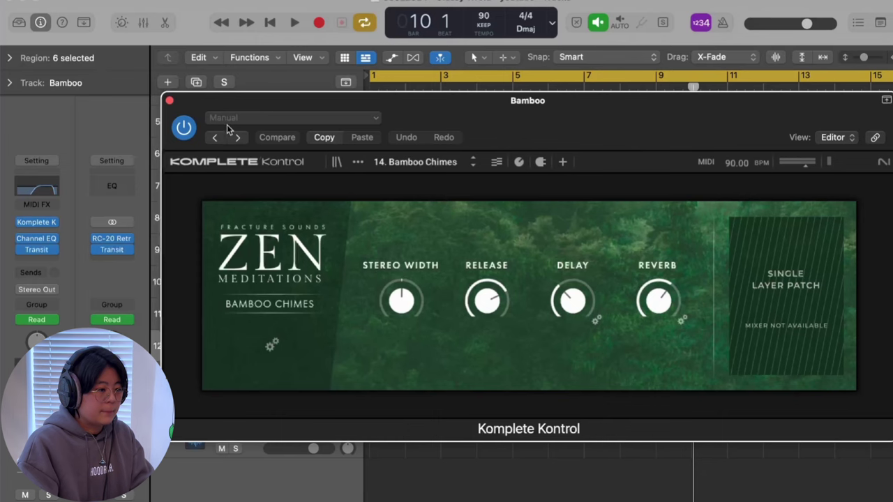
pyautogui.click(169, 101)
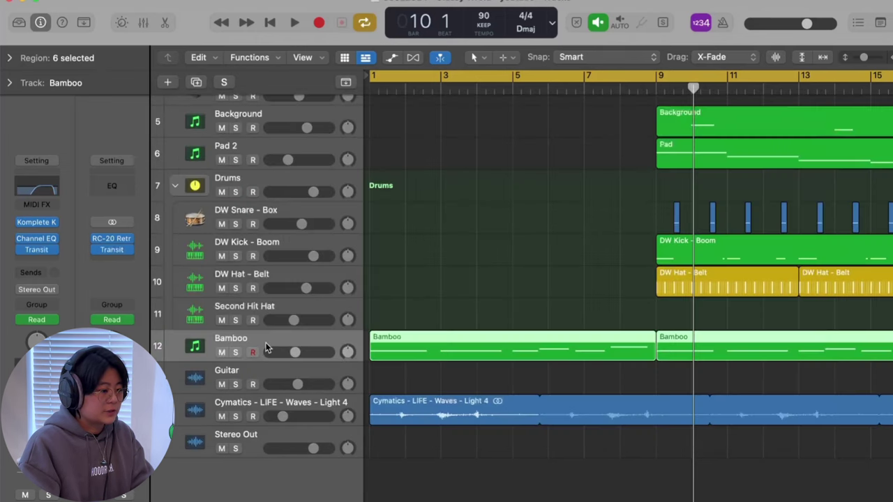
pyautogui.click(40, 241)
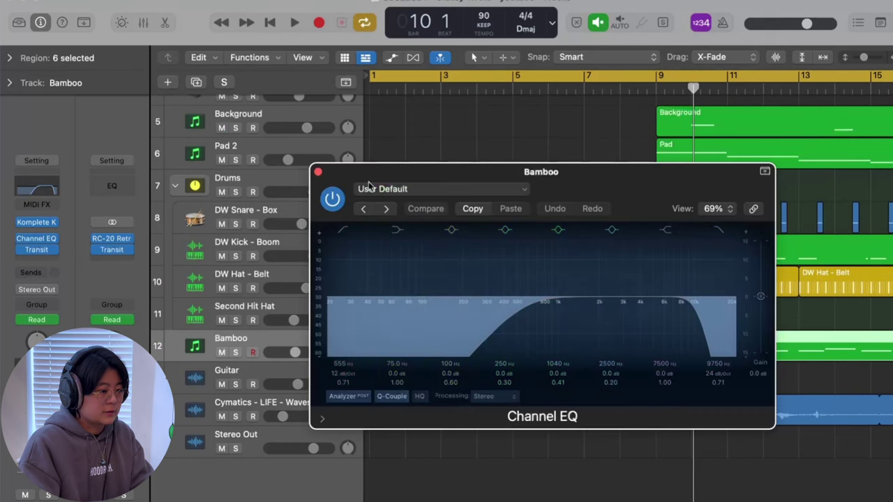
pyautogui.click(318, 172)
# - Select the Cymatics - LIFE - Waves - Light 4 track and review its Raum and Channel EQ settings, closing each window
pyautogui.click(414, 413)
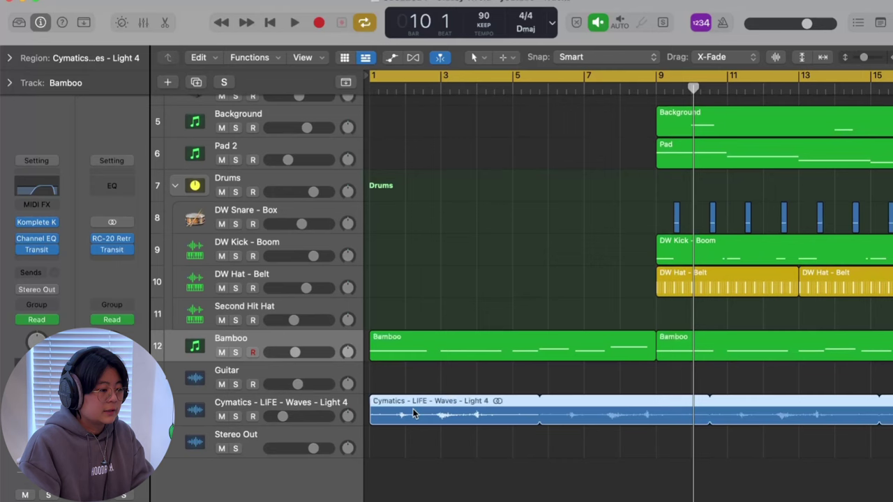
pyautogui.click(340, 408)
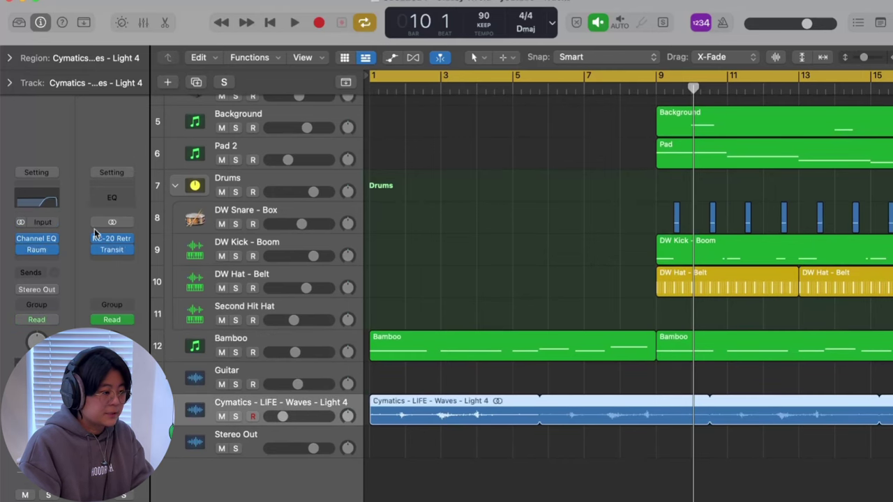
pyautogui.click(36, 249)
pyautogui.click(165, 255)
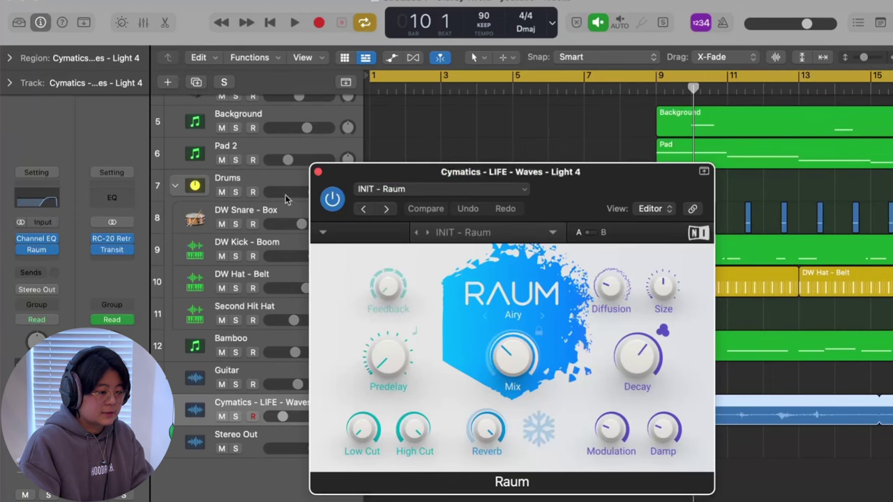
pyautogui.click(318, 173)
pyautogui.click(36, 239)
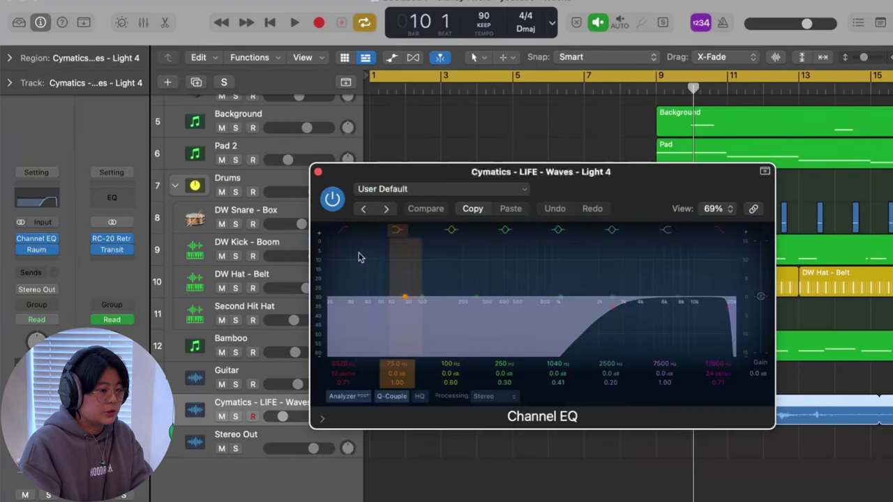
pyautogui.click(318, 173)
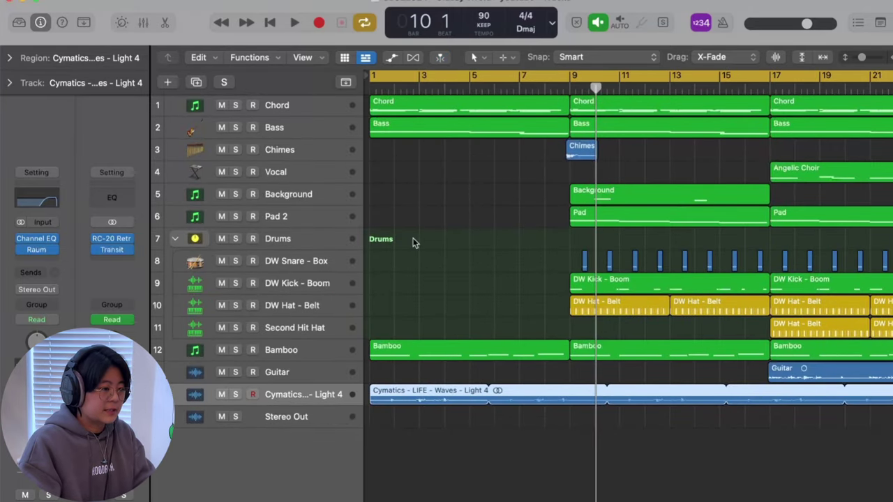
# - Play the full arrangement from the beginning and stop playback in bar 10
pyautogui.press('Return')
pyautogui.press('space')
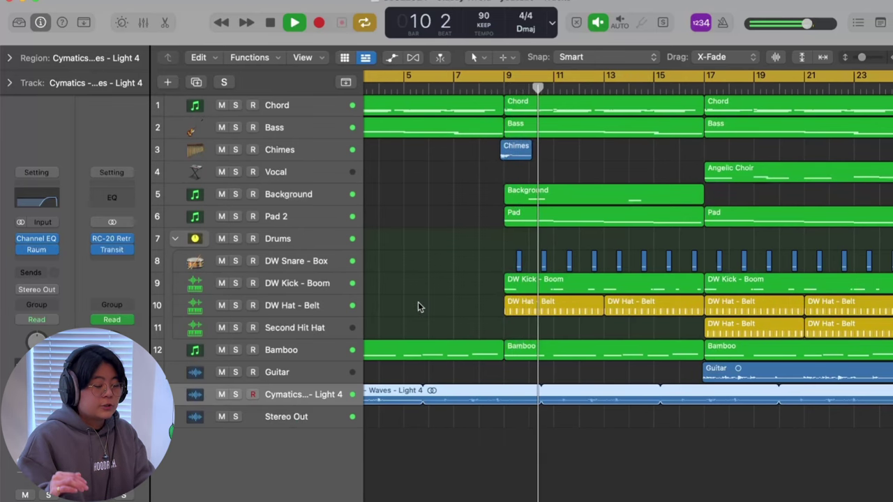
pyautogui.press('space')
# - Select and solo the Chimes track, and place the playhead at bar 8
pyautogui.press('super+Down')
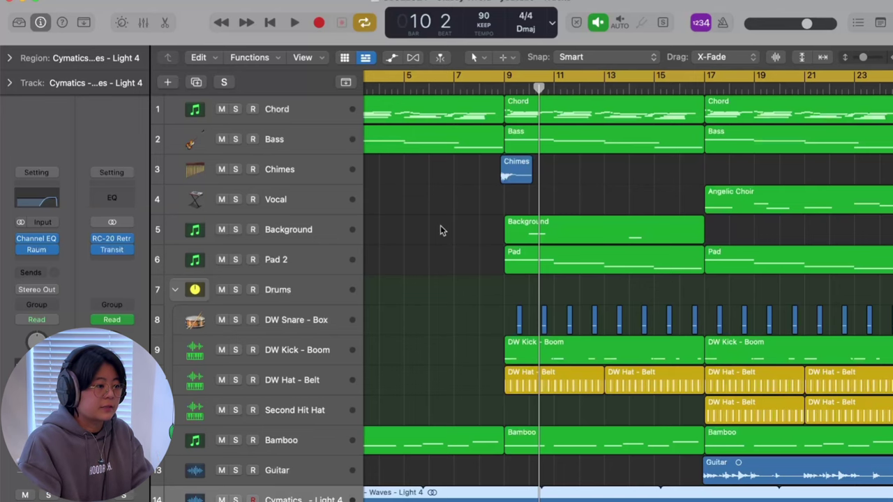
pyautogui.press('cmd+Down')
pyautogui.scroll(-1, 390, 189)
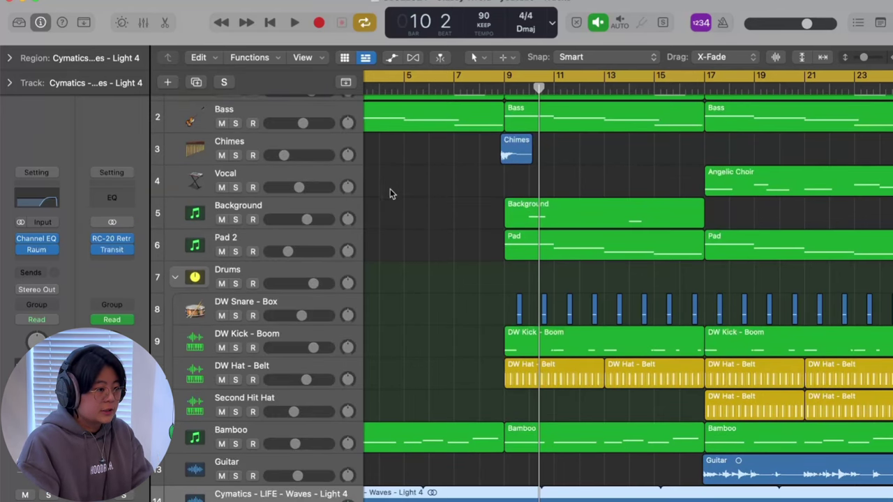
pyautogui.scroll(1, 355, 178)
pyautogui.click(283, 170)
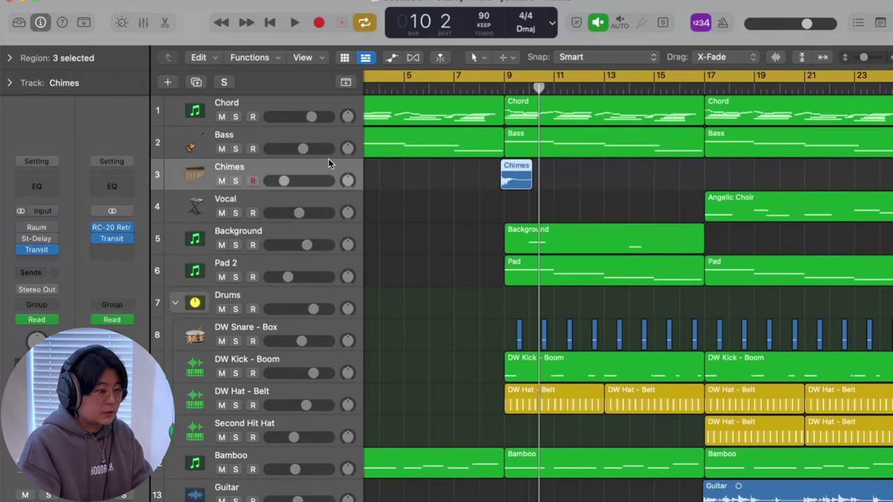
pyautogui.press('a')
pyautogui.press('a')
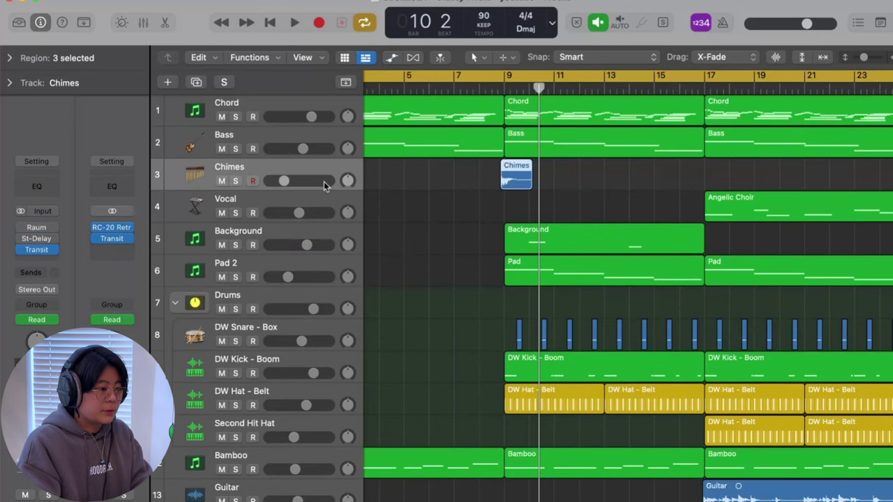
pyautogui.click(237, 180)
pyautogui.click(492, 84)
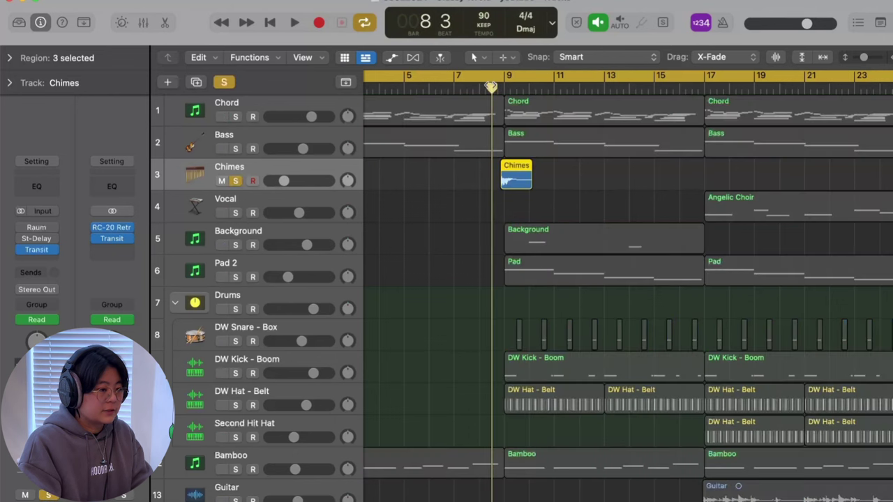
pyautogui.click(479, 84)
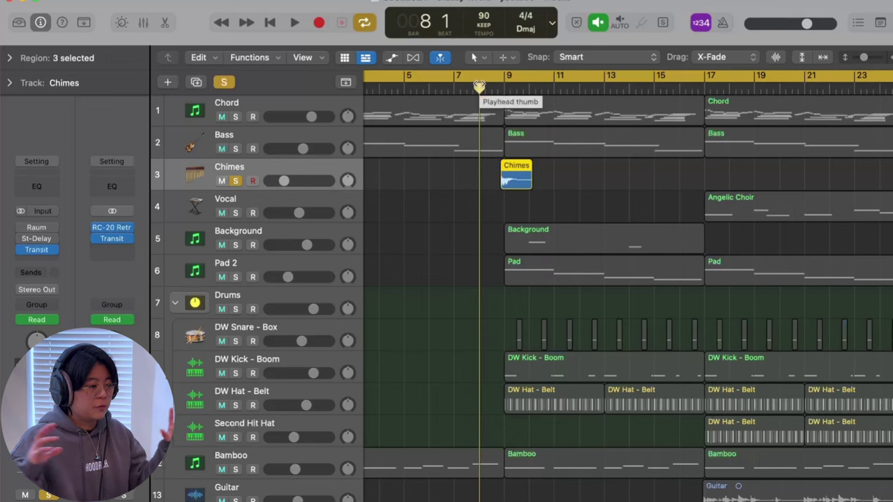
# - Show track automation and open the Chimes track's Transit plug-in, moving its window below the track's automation curve
pyautogui.press('a')
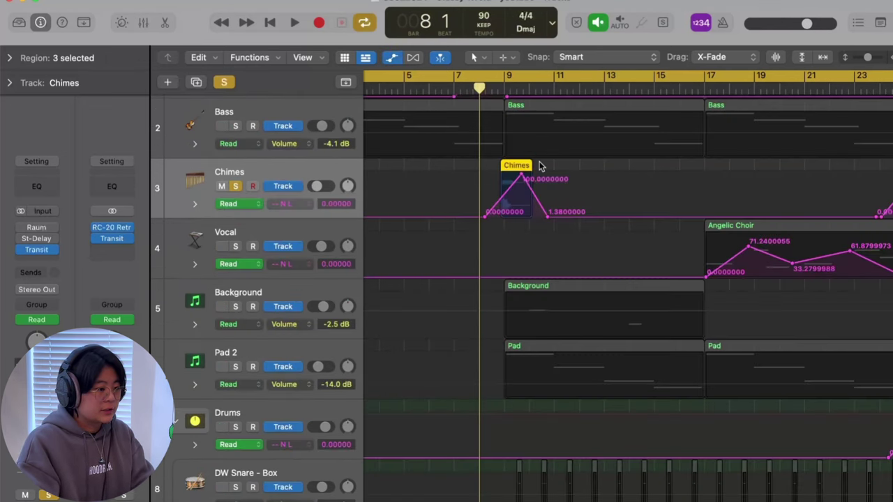
pyautogui.moveTo(36, 252)
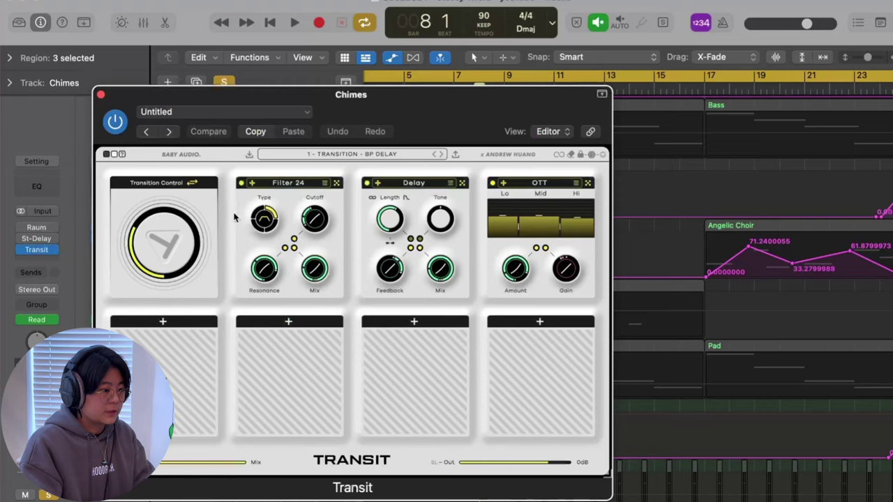
pyautogui.moveTo(468, 105); pyautogui.dragTo(469, 243)
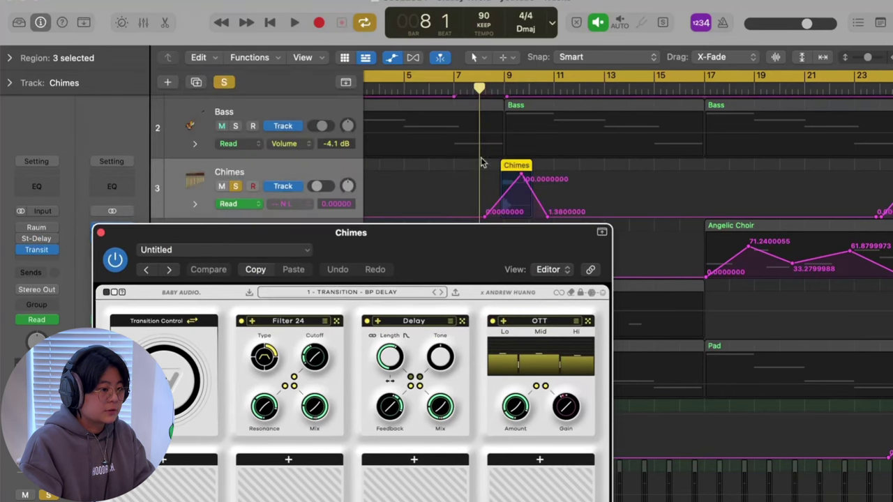
# - Turn off cycle mode, play the soloed Chimes track from bar 8 through its Transit automation, and stop in bar 10
pyautogui.click(497, 77)
pyautogui.press('space')
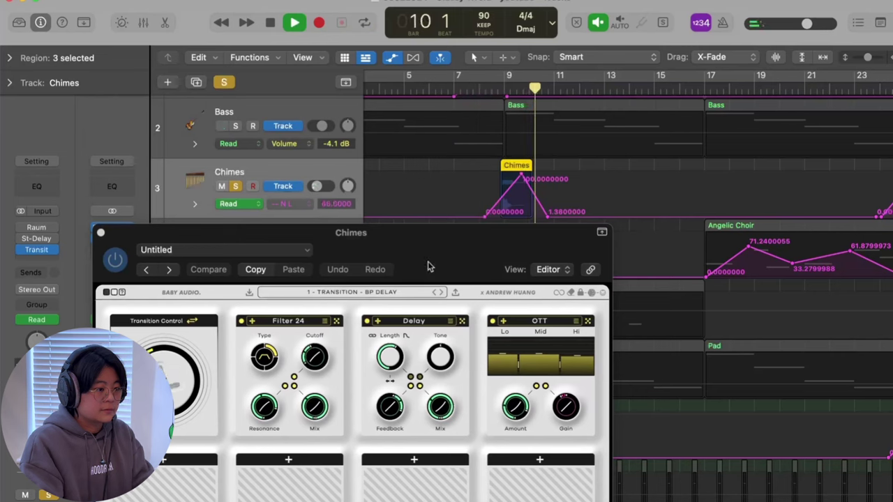
pyautogui.press('space')
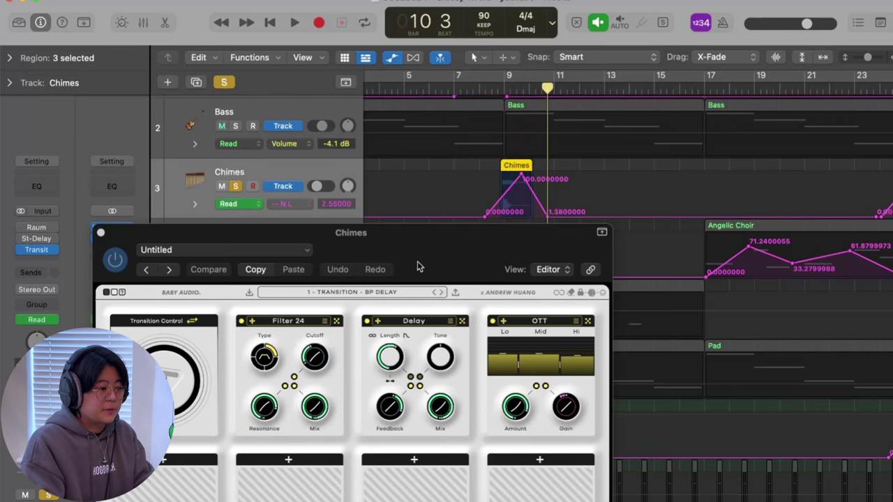
pyautogui.click(417, 262)
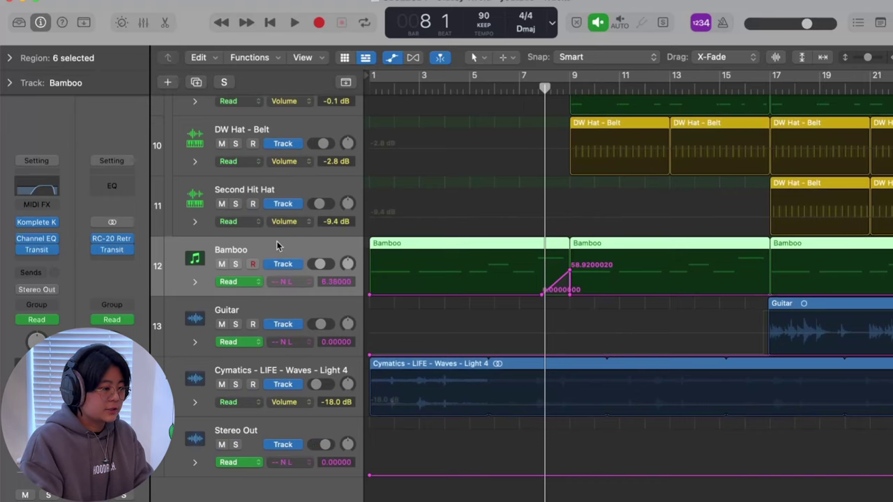
# - Open the Bamboo track's Transit plug-in, solo the track, and move the plug-in window below its automation curve
pyautogui.moveTo(40, 251)
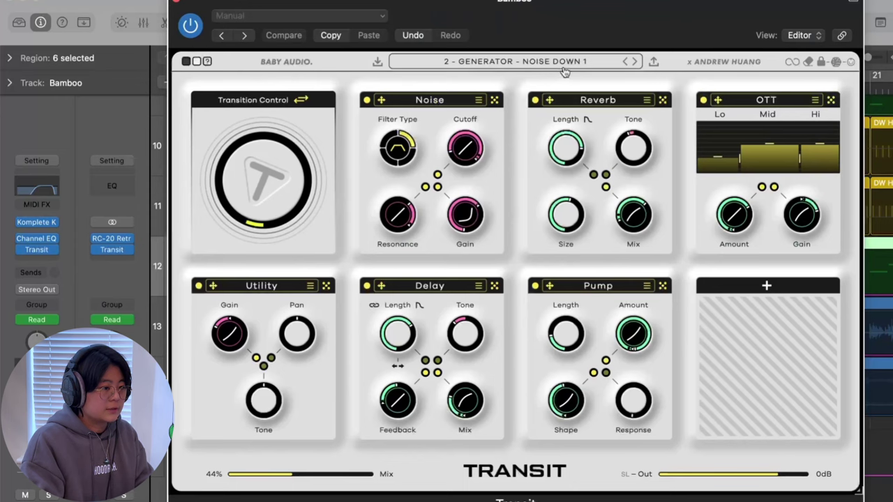
pyautogui.moveTo(563, 19); pyautogui.dragTo(524, 22)
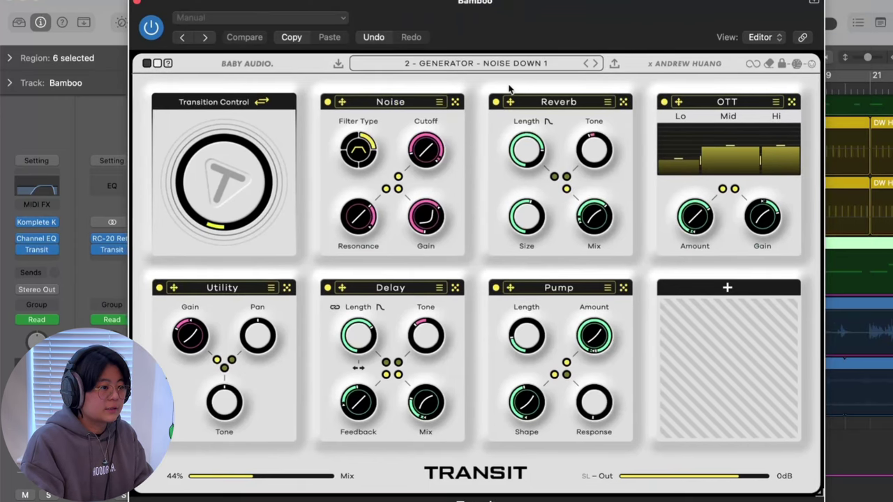
pyautogui.moveTo(715, 5); pyautogui.dragTo(704, 33)
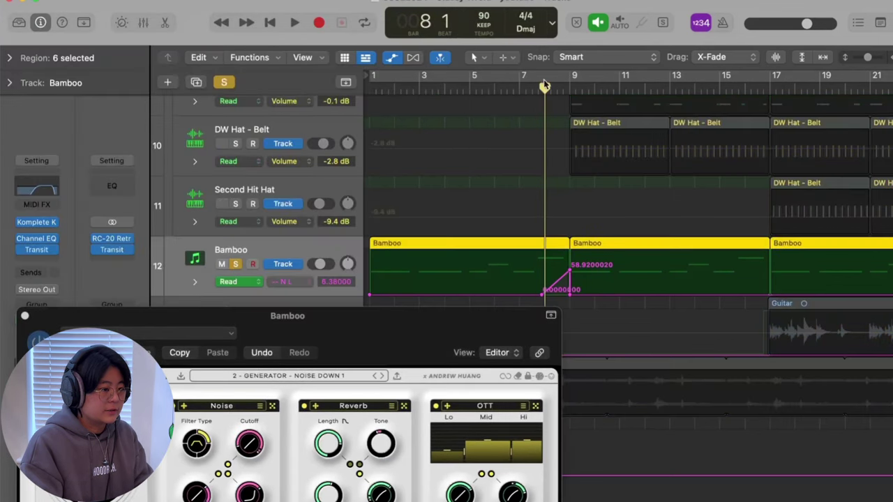
# - Play the soloed Bamboo track from about bar 7 through its Transit automation, moving the plug-in window to watch all effect modules
pyautogui.moveTo(544, 85); pyautogui.dragTo(520, 85)
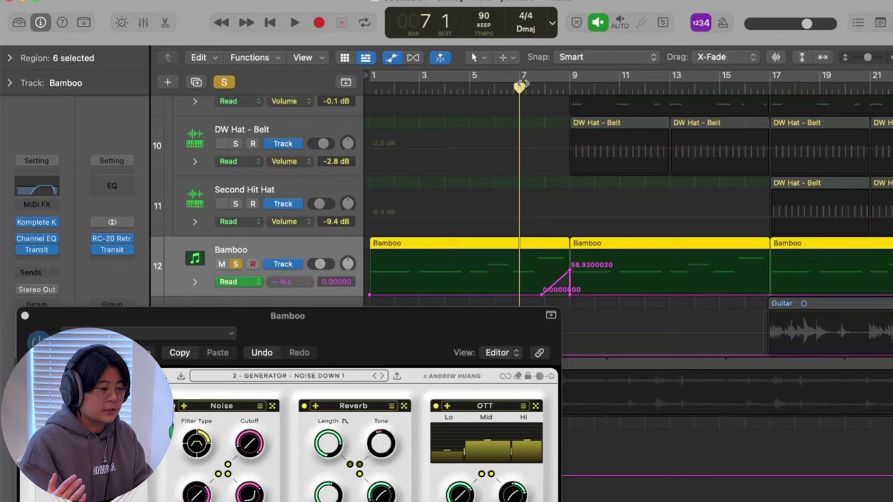
pyautogui.press('space')
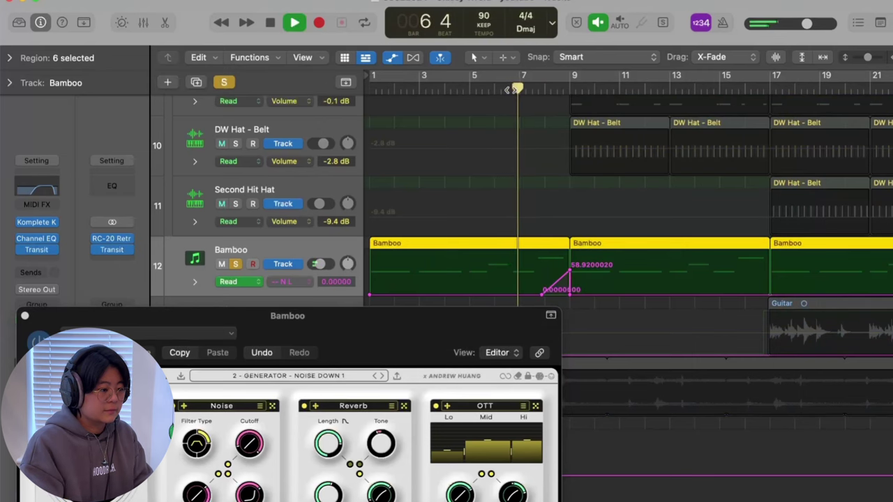
pyautogui.moveTo(410, 331); pyautogui.dragTo(375, 66)
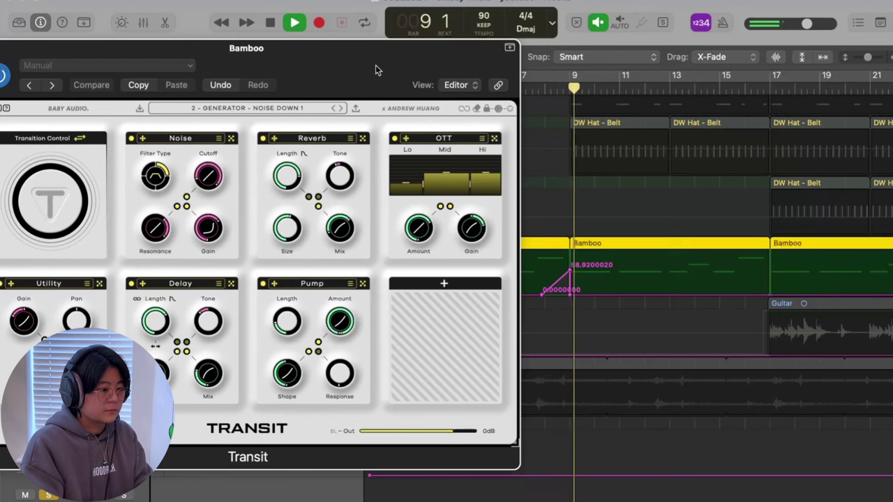
pyautogui.moveTo(362, 65); pyautogui.dragTo(388, 50)
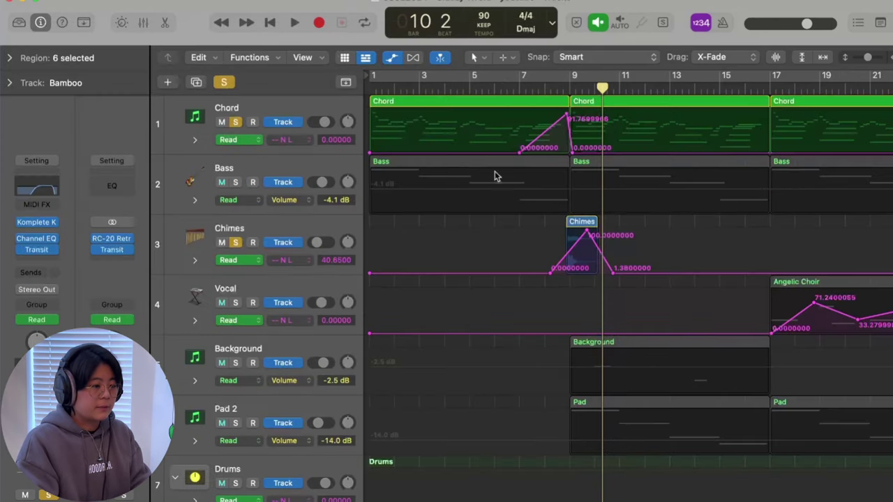
# - Play the Chord, Chimes and Bamboo tracks soloed together to hear their combined Transit transitions
pyautogui.scroll(-2, 559, 175)
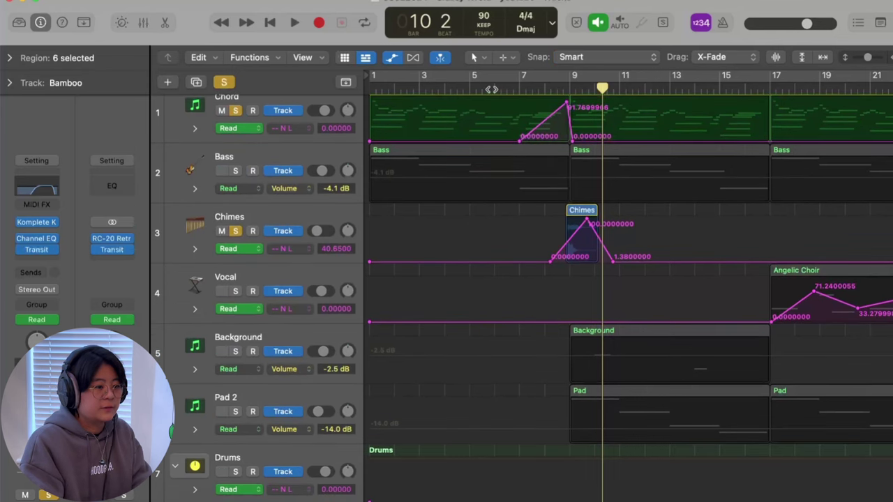
pyautogui.press('space')
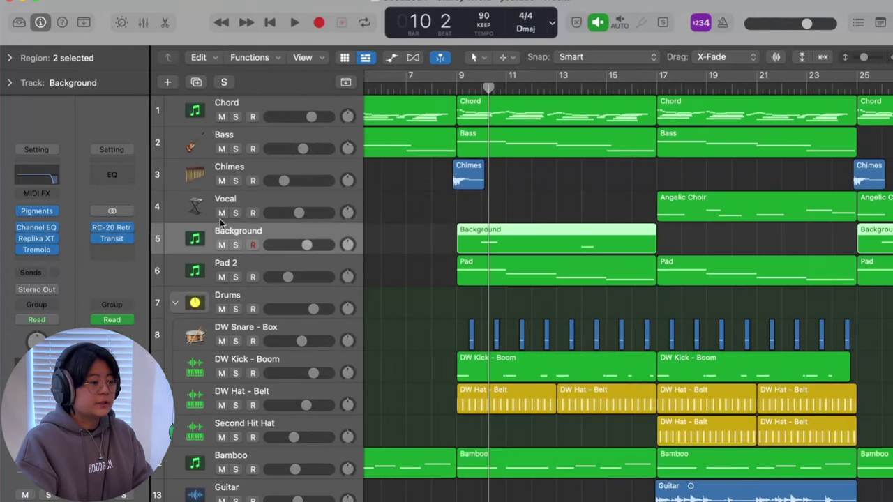
# - Review the Background track's Pigments instrument and its Channel EQ, Replika XT and Tremolo settings, closing each window
pyautogui.hscroll(2, 405, 326)
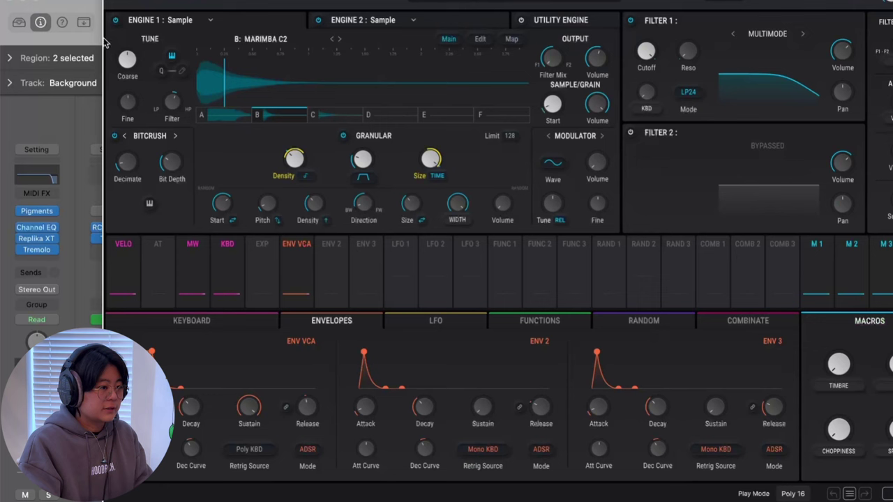
pyautogui.click(36, 227)
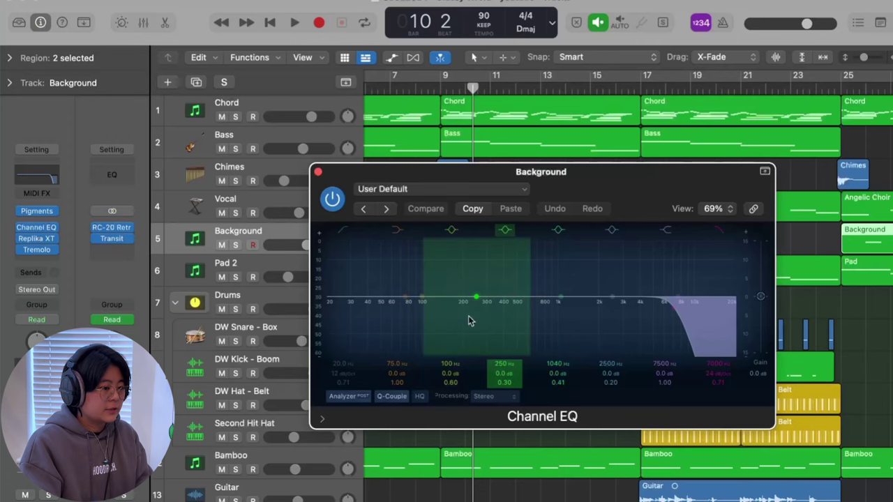
pyautogui.click(318, 173)
pyautogui.click(36, 238)
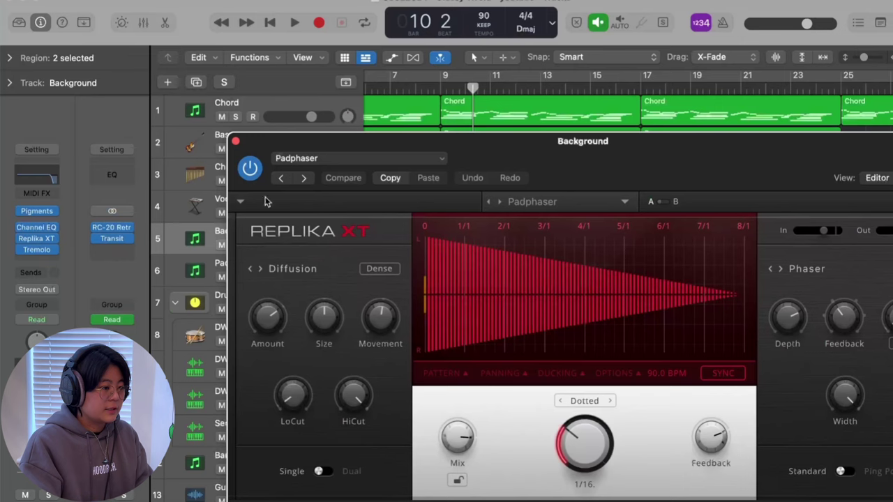
pyautogui.click(235, 142)
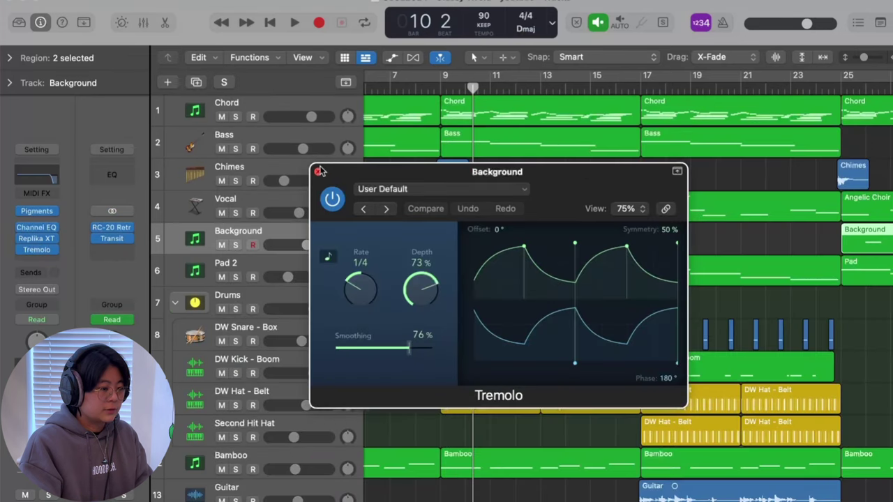
pyautogui.click(318, 171)
# - Solo the Background track and play its region from just before bar 9
pyautogui.click(235, 244)
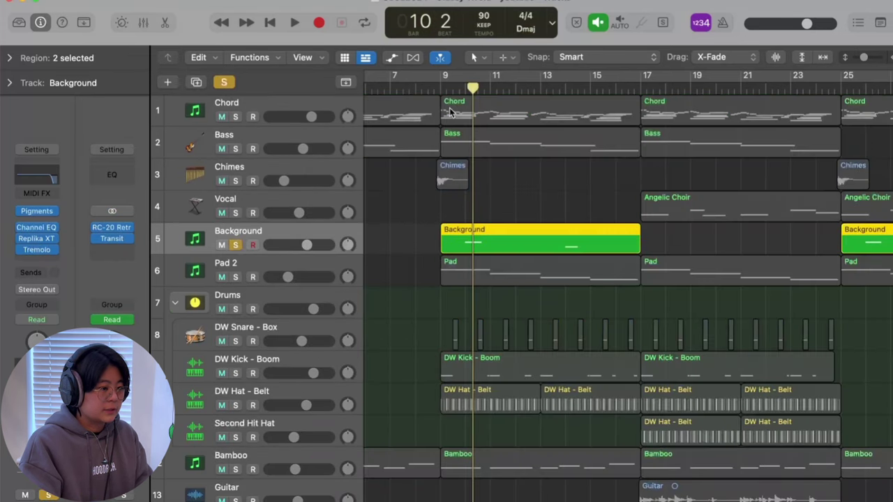
pyautogui.press('space')
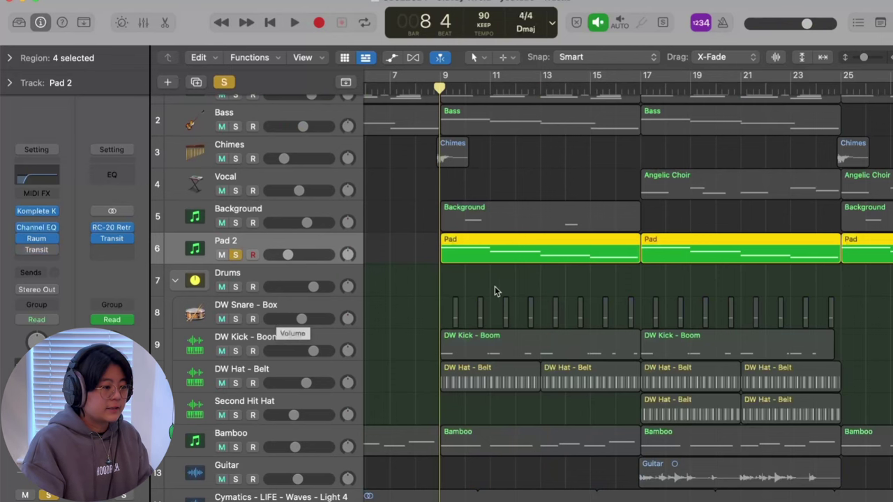
# - Review the Pad 2 track's Komplete Kontrol instrument, Channel EQ and Raum settings, and close the plug-in windows
pyautogui.scroll(-1, 502, 292)
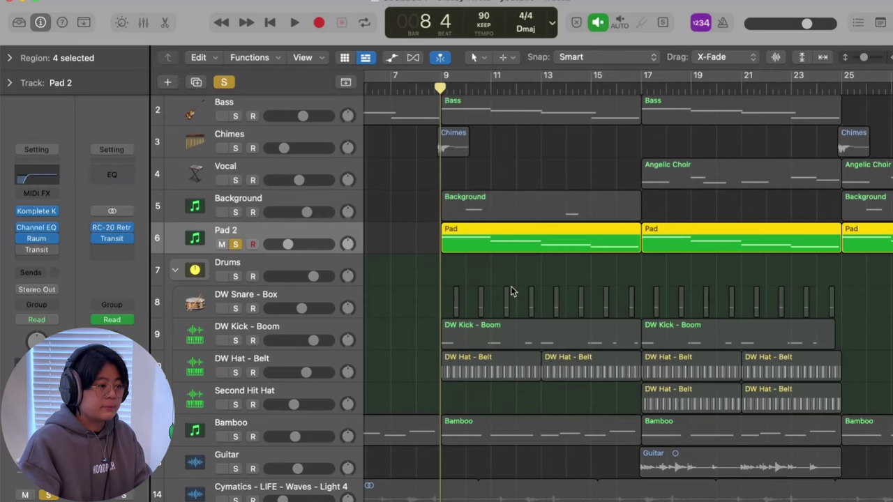
pyautogui.press('v')
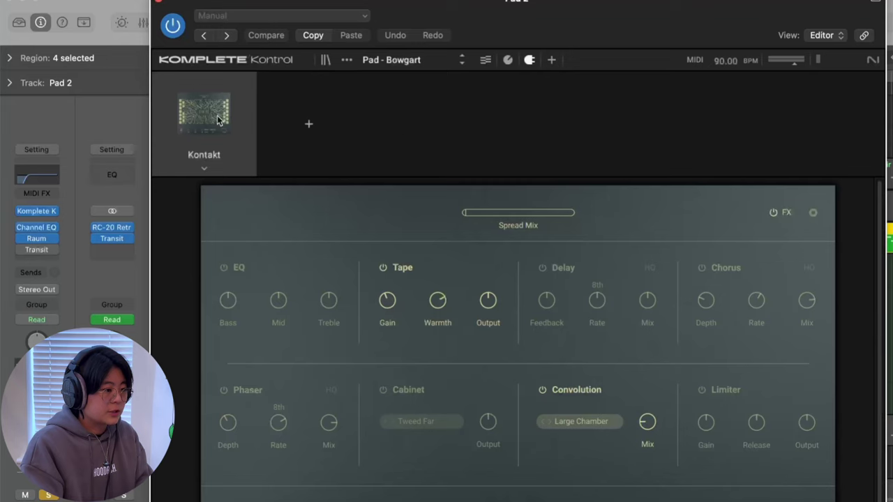
pyautogui.press('v')
pyautogui.click(37, 229)
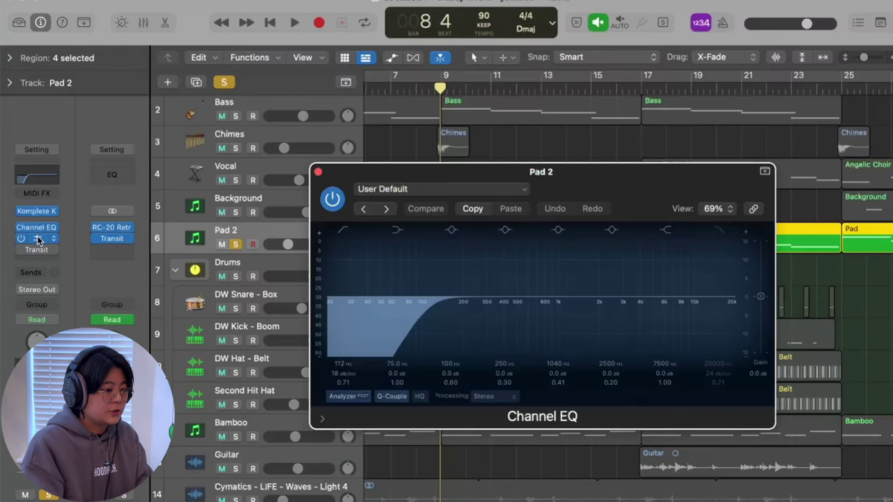
pyautogui.click(38, 239)
pyautogui.press('Escape')
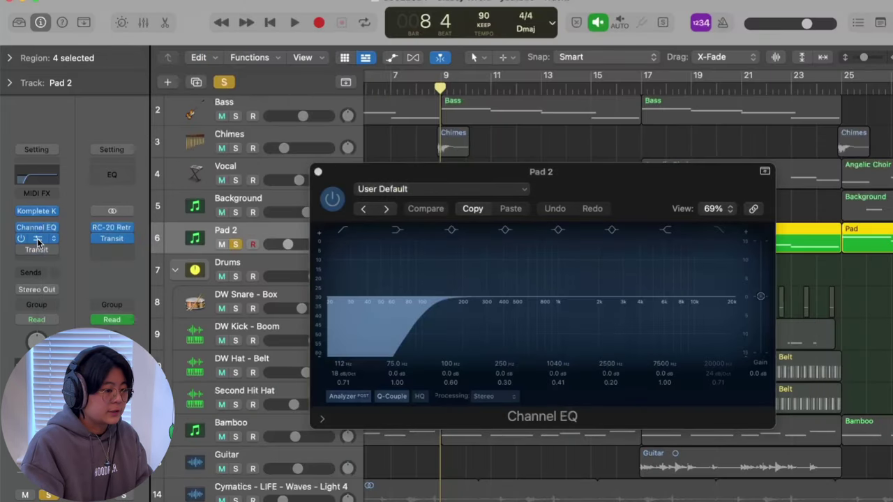
pyautogui.click(38, 241)
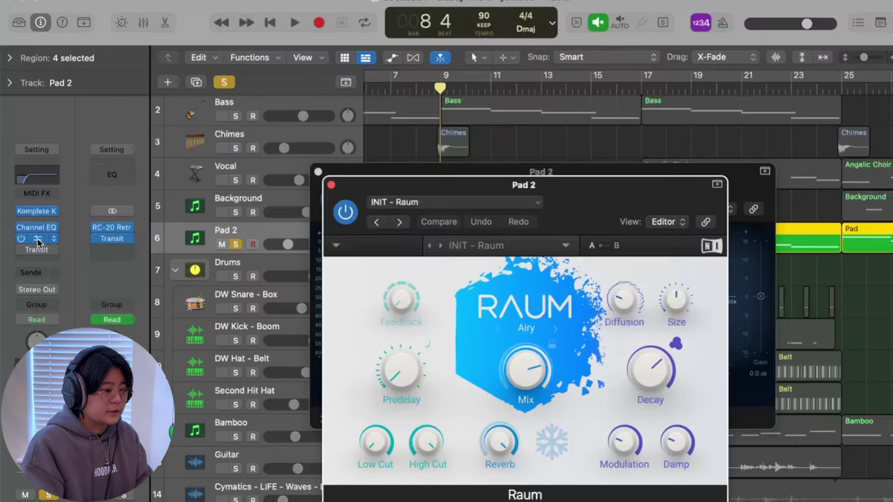
pyautogui.click(331, 183)
pyautogui.click(318, 173)
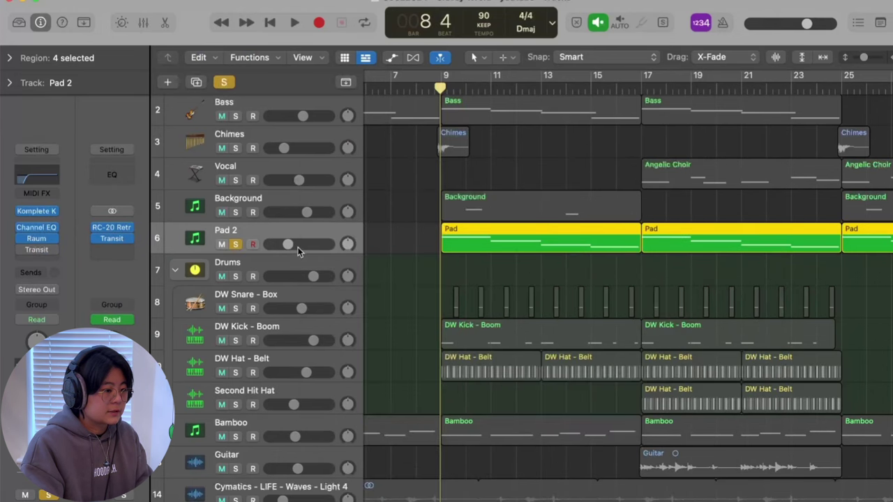
# - Audition Pad 2 soloed and within the full mix, toggling its mute to compare, and stop playback in bar 16
pyautogui.press('space')
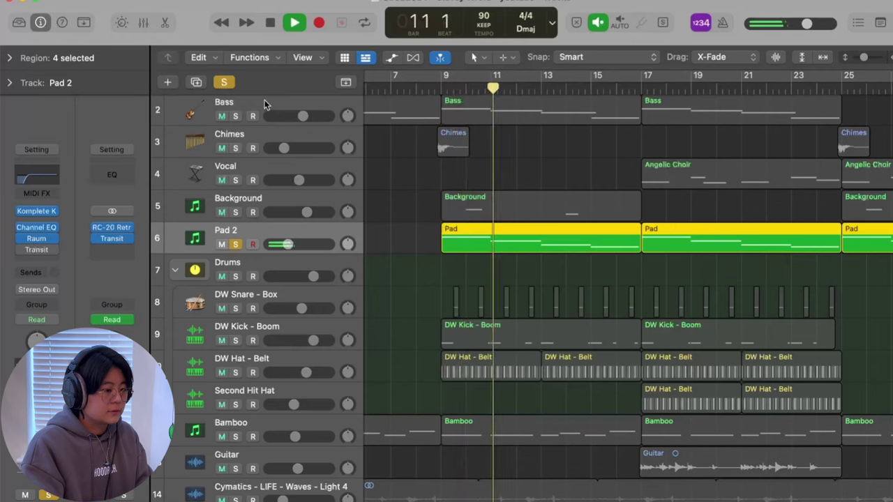
pyautogui.click(230, 82)
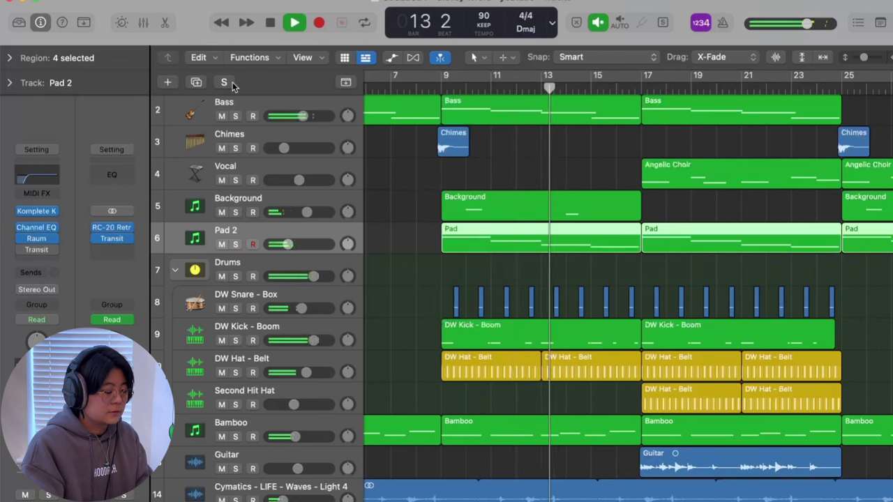
pyautogui.click(222, 245)
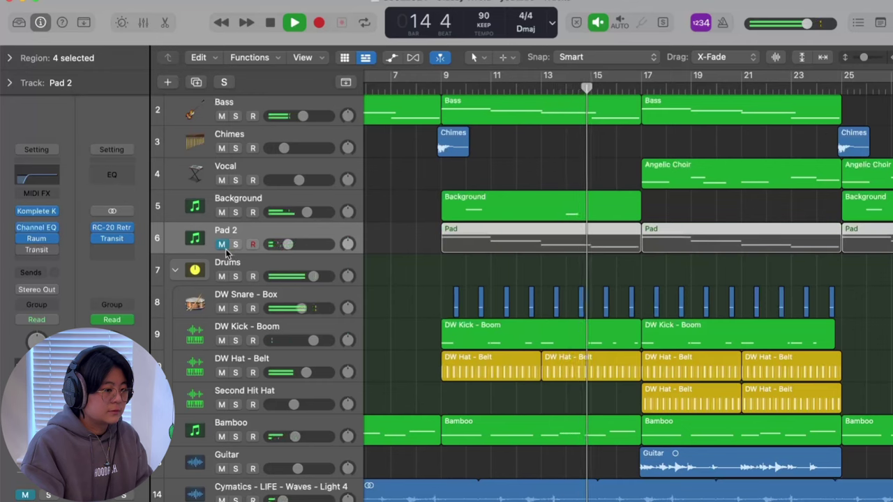
pyautogui.click(224, 247)
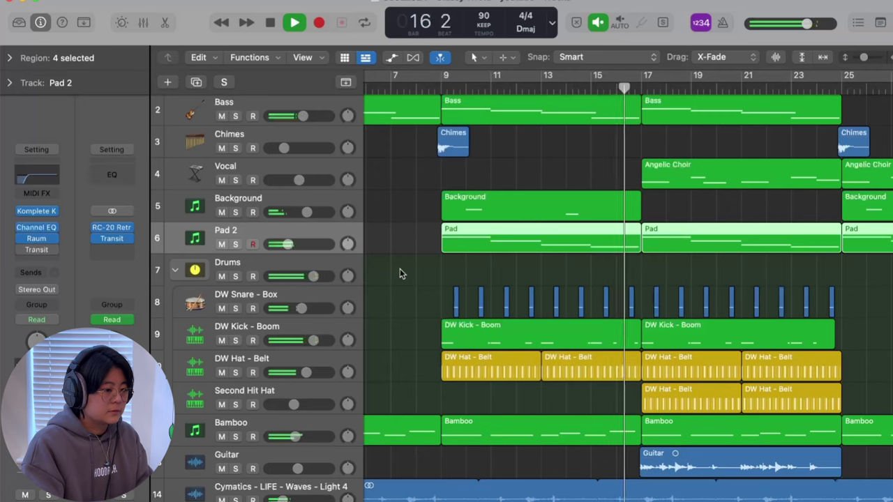
pyautogui.press('space')
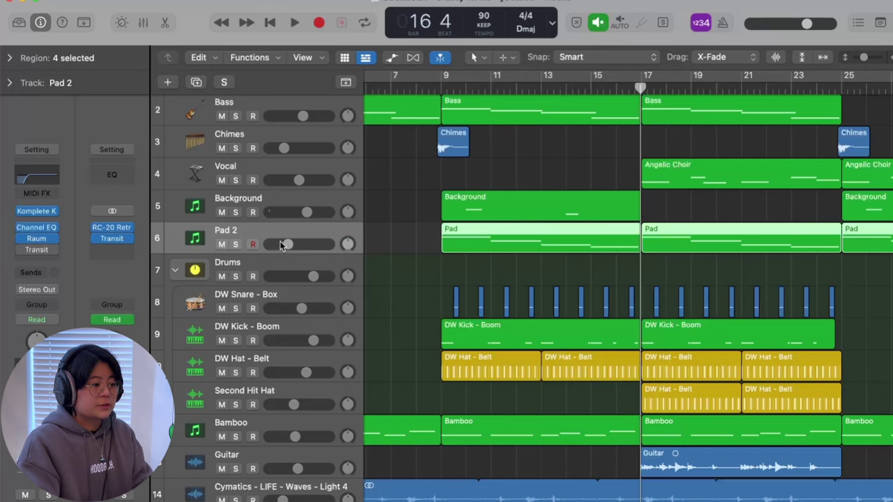
# - Select the Vocal track, review its Alchemy instrument with the Angelic Choir preset, and close the window
pyautogui.press('Up')
pyautogui.press('Up')
pyautogui.scroll(1, 371, 231)
pyautogui.hscroll(3, 372, 230)
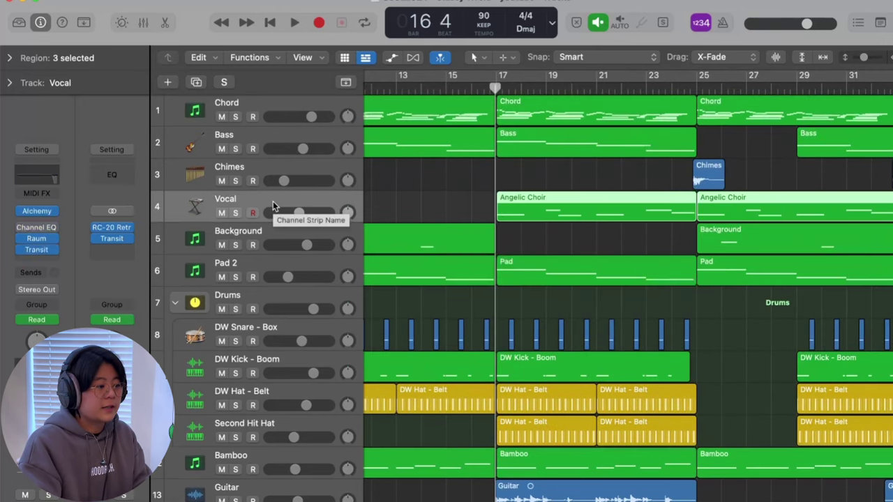
pyautogui.click(43, 216)
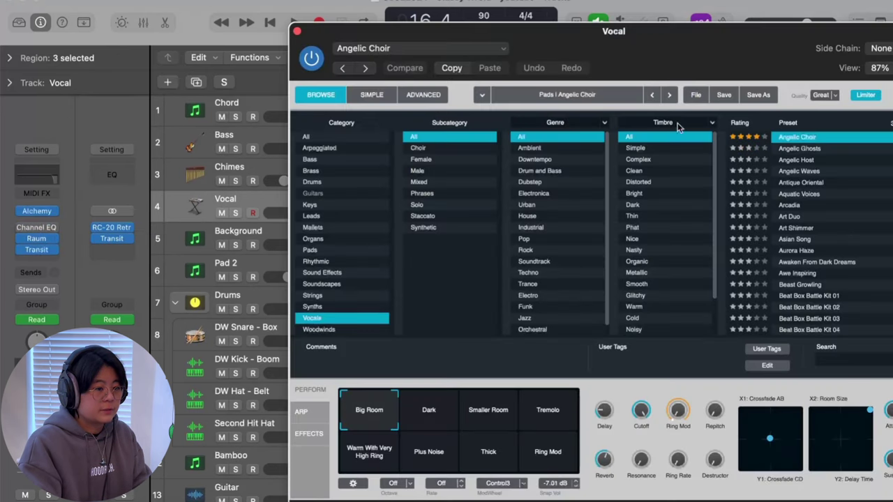
pyautogui.click(297, 32)
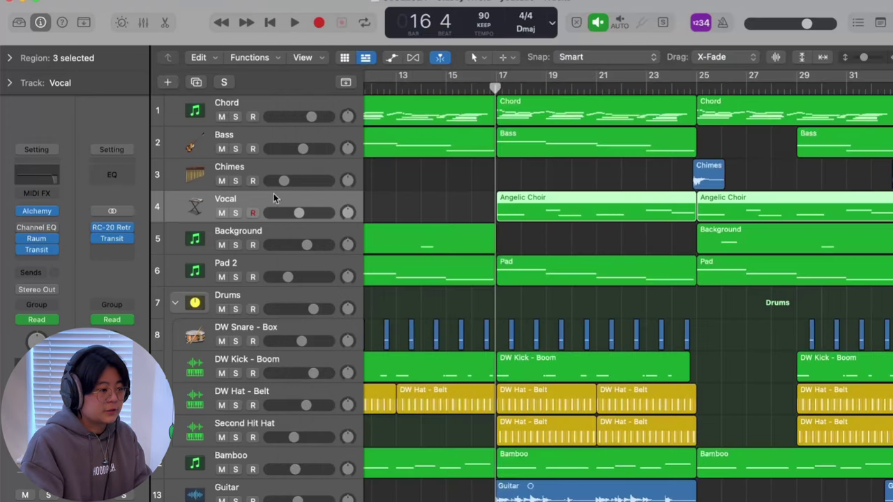
# - Solo the Vocal track, bypass its Raum and Transit effects, and play the Angelic Choir region from bar 17
pyautogui.click(236, 214)
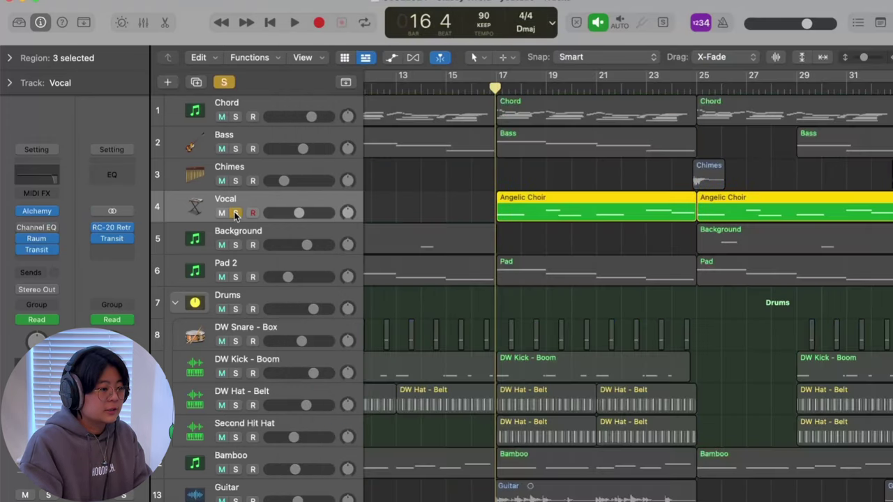
pyautogui.click(23, 239)
pyautogui.click(23, 249)
pyautogui.hscroll(2, 520, 138)
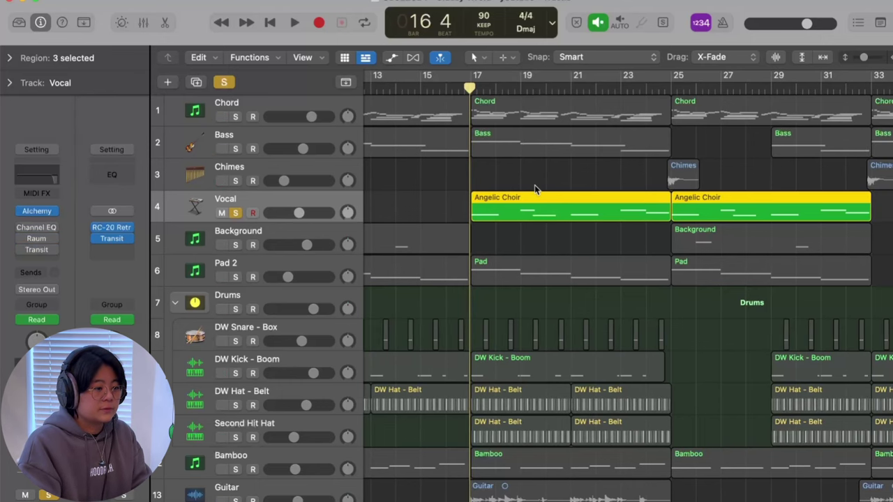
pyautogui.press('space')
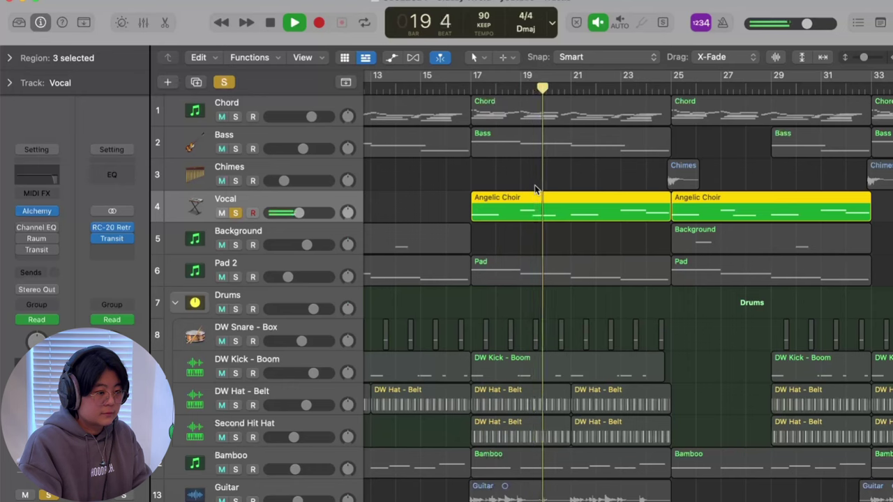
# - Review the Vocal track's Raum reverb with the Cosmic Keys preset, and audition the soloed track with it from bar 17
pyautogui.press('space')
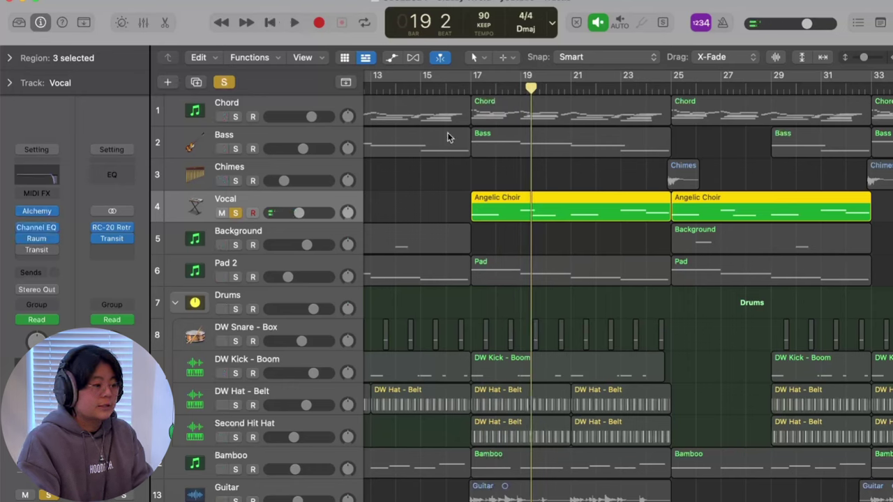
pyautogui.click(41, 238)
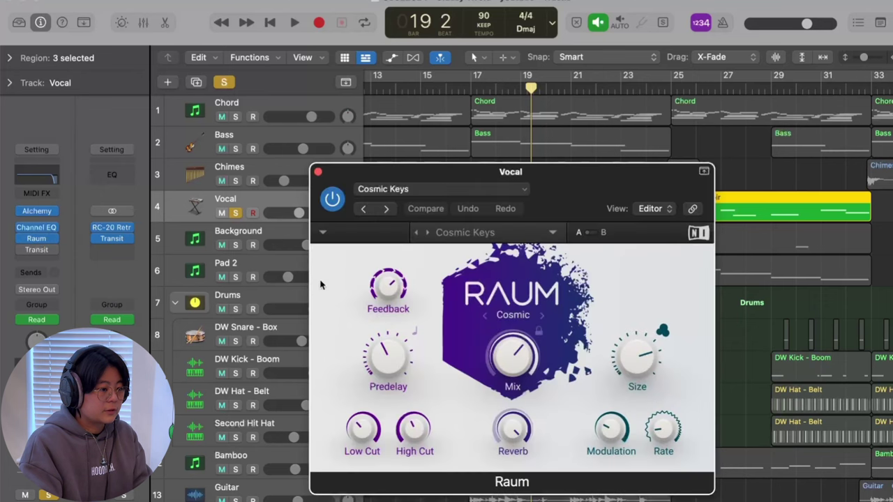
pyautogui.click(318, 172)
pyautogui.click(472, 85)
pyautogui.press('space')
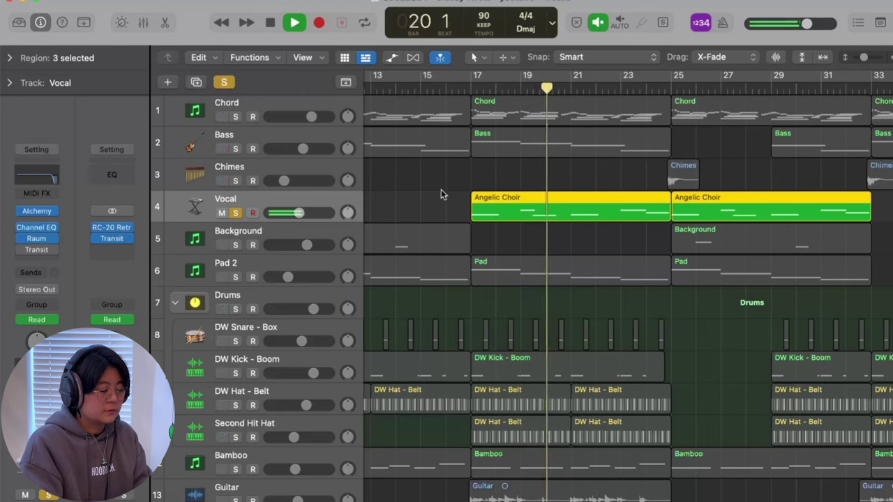
pyautogui.press('space')
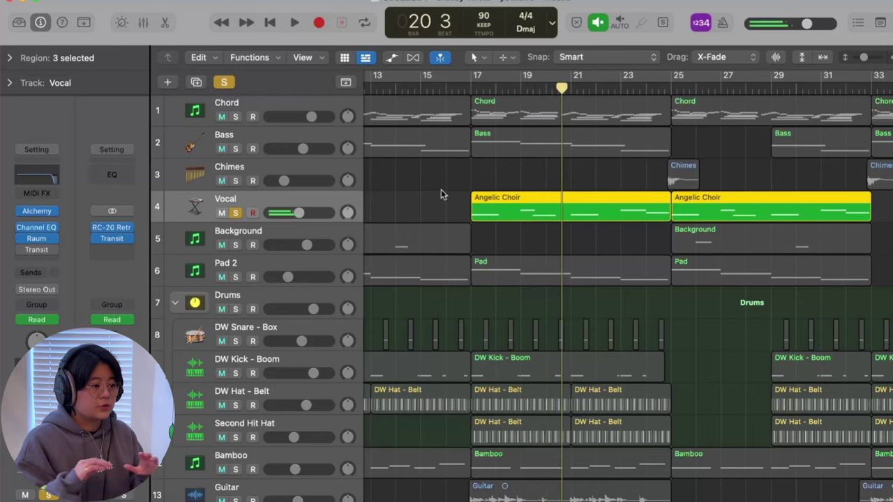
# - Inspect the Vocal track's Transit plug-in with the Harmony Underwater preset while its automation plays, and close the plug-in window
pyautogui.click(399, 189)
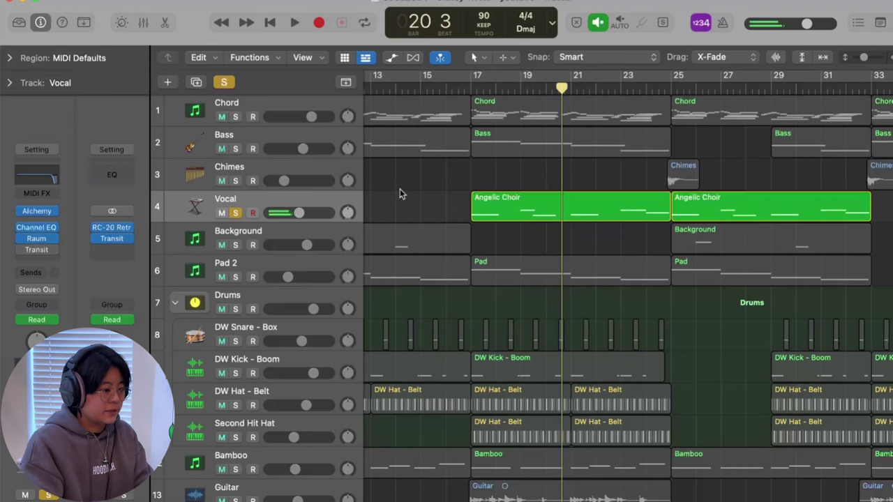
pyautogui.click(264, 205)
pyautogui.moveTo(23, 251)
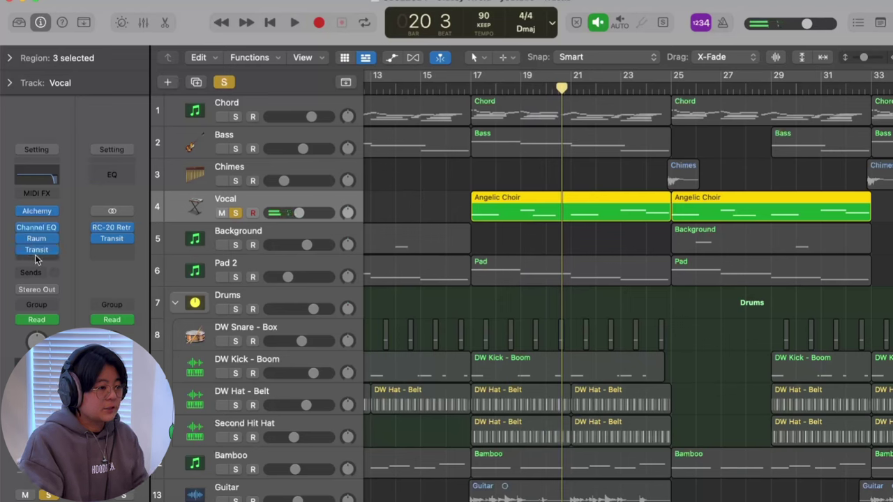
pyautogui.click(35, 249)
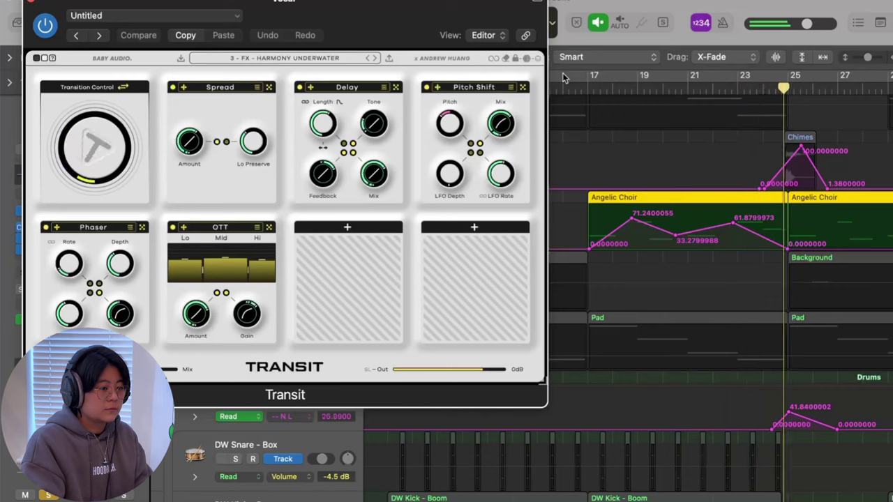
pyautogui.press('space')
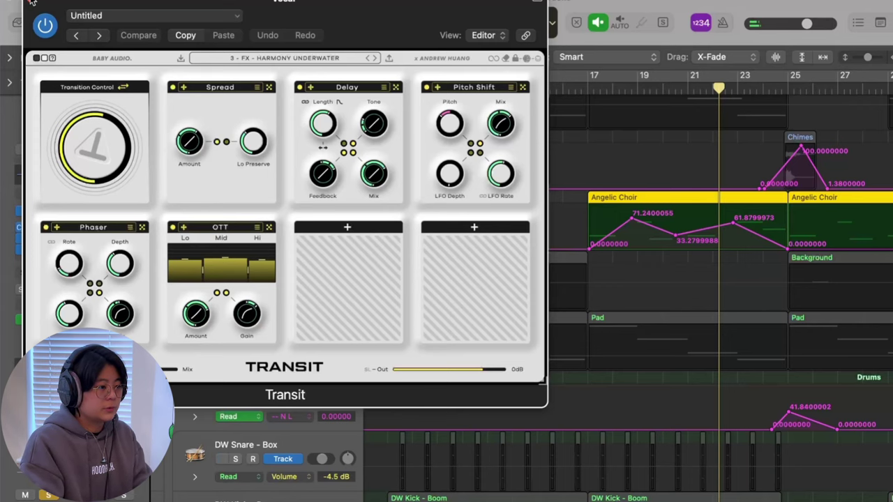
pyautogui.press('super+w')
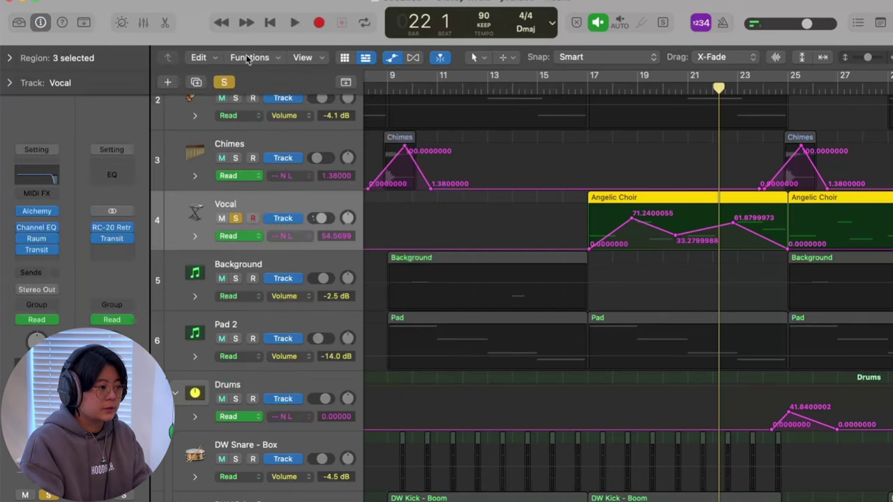
# - Clear all solos and play the full mix from bar 17 with the track automation displayed
pyautogui.click(224, 83)
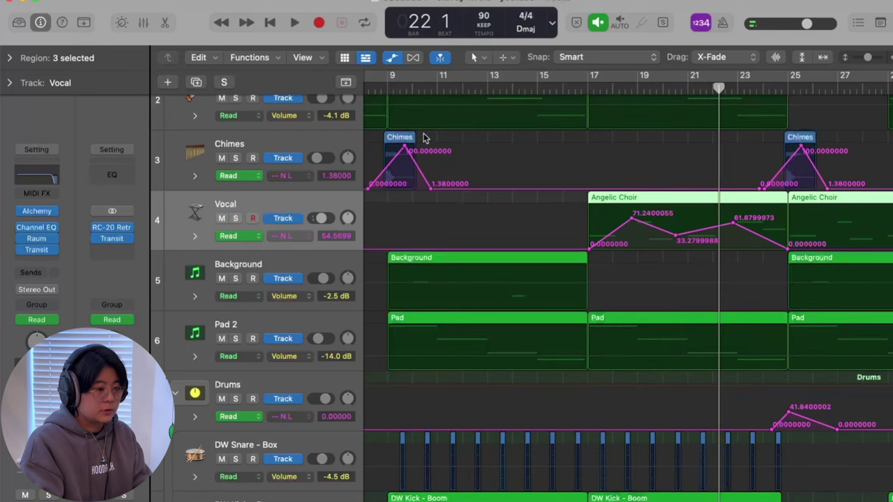
pyautogui.press('a')
pyautogui.click(585, 87)
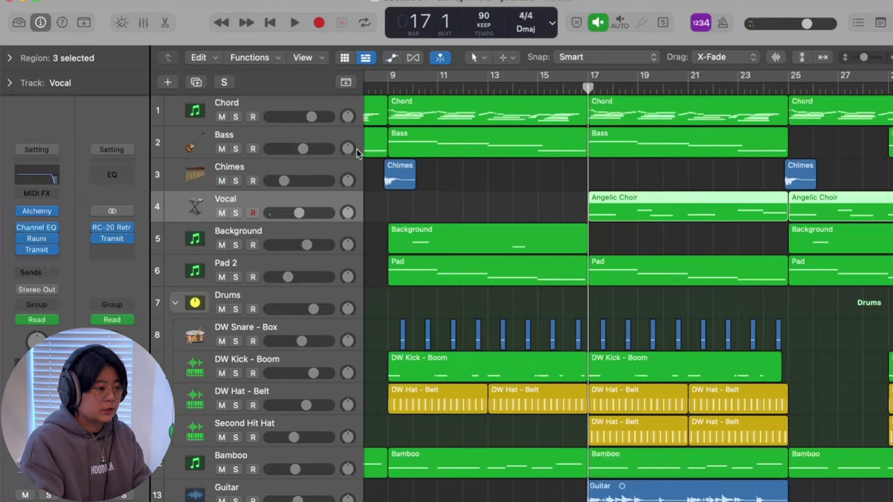
pyautogui.press('a')
pyautogui.press('space')
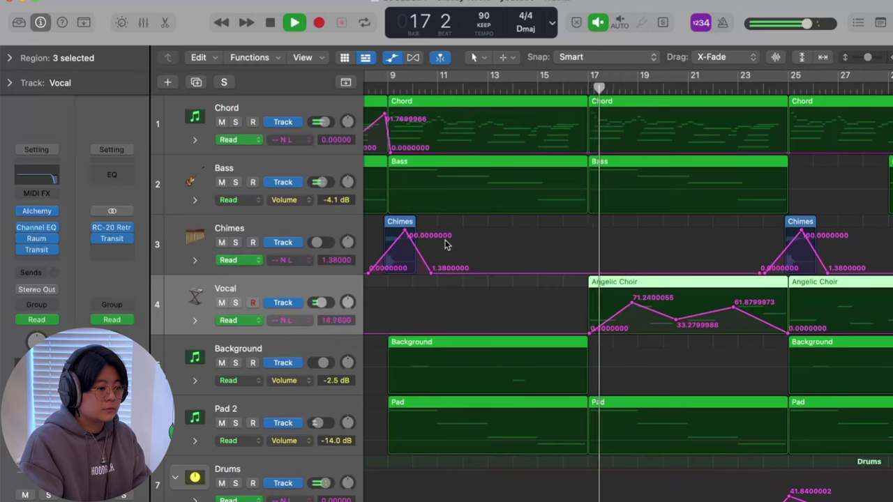
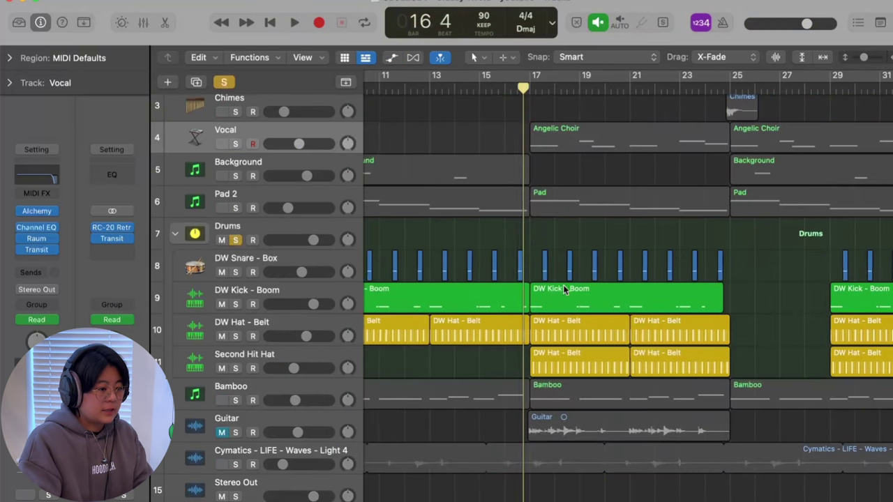
# - Play the soloed Drums stack from bar 17
pyautogui.hscroll(2, 563, 285)
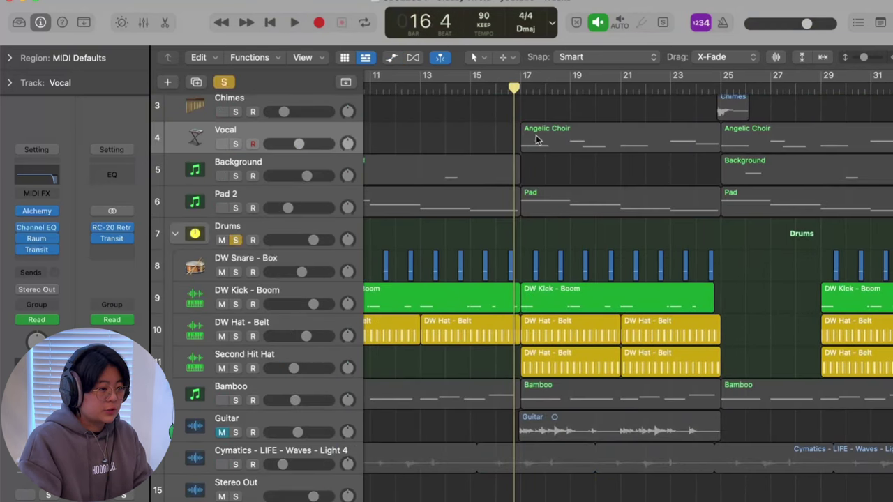
pyautogui.click(516, 89)
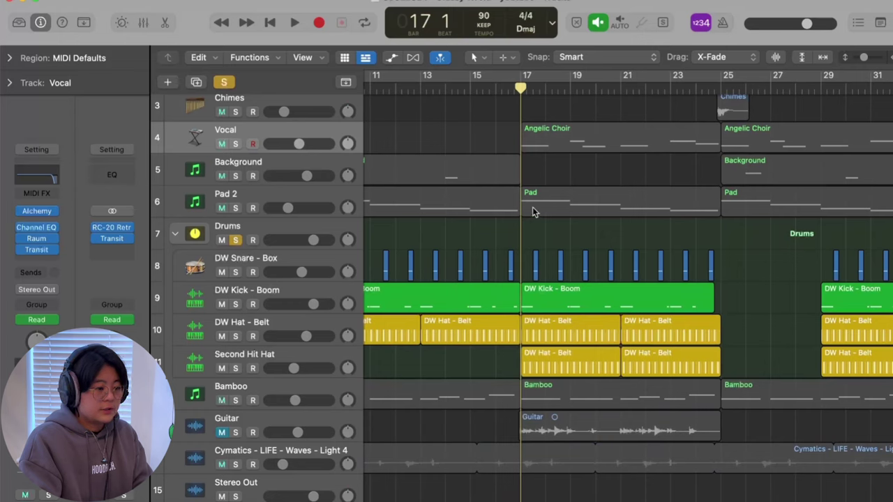
pyautogui.hscroll(2, 549, 287)
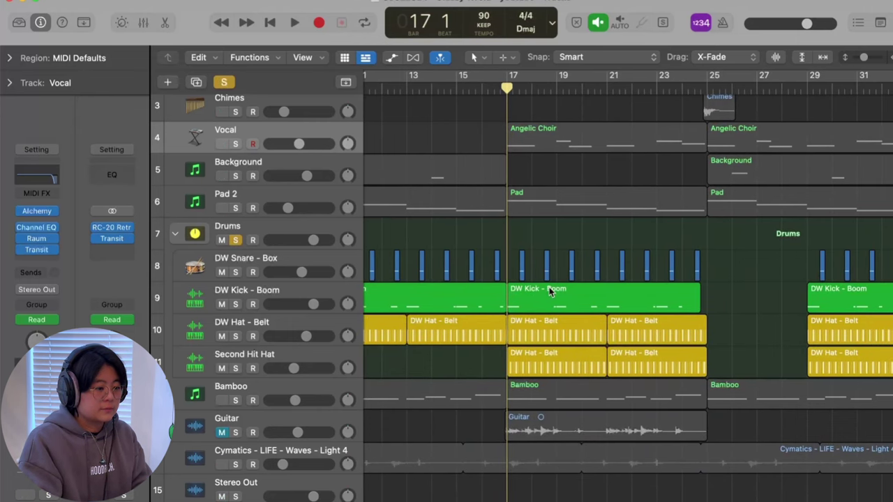
pyautogui.press('space')
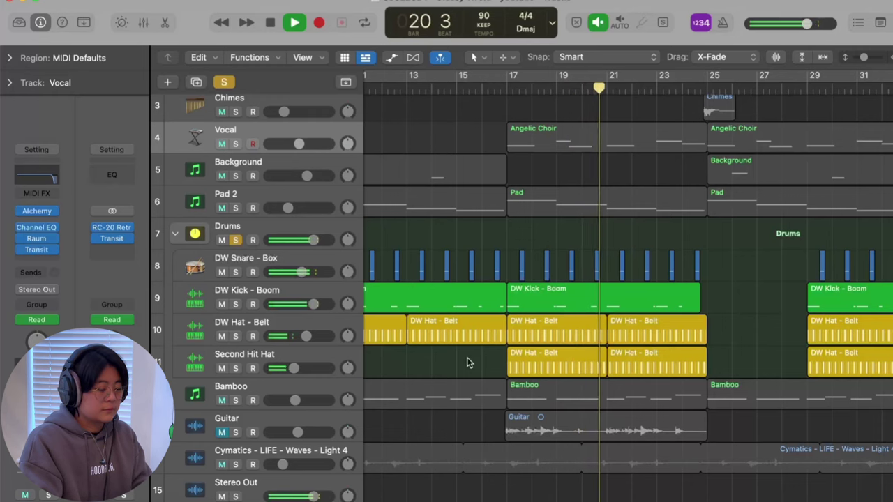
# - Select the DW Snare - Box track, stop playback, and review its Raum reverb with the Airy mode
pyautogui.click(324, 264)
pyautogui.press('space')
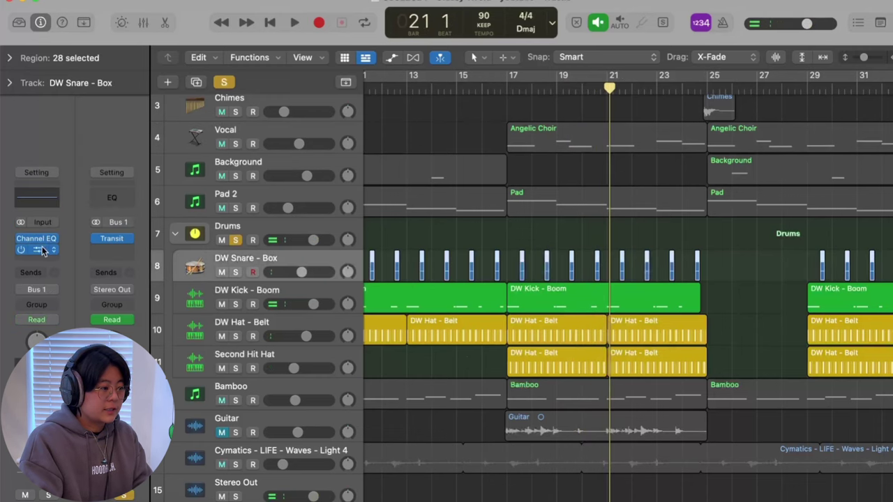
pyautogui.click(41, 248)
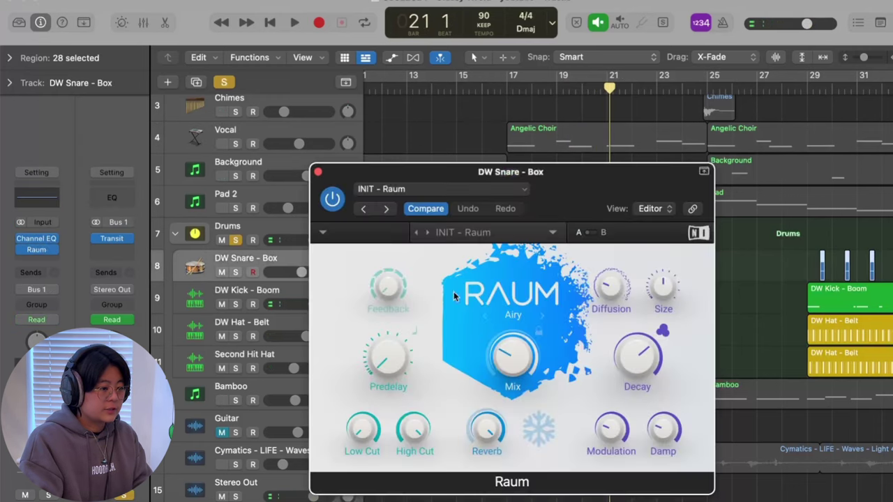
pyautogui.click(315, 171)
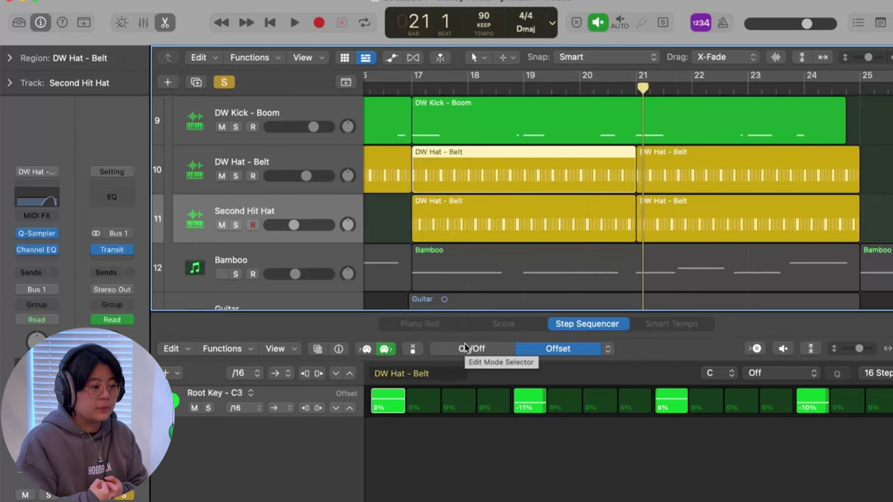
# - Audition the DW Hat - Belt track on its own, and add the Second Hit Hat track to the solo
pyautogui.scroll(-2, 579, 269)
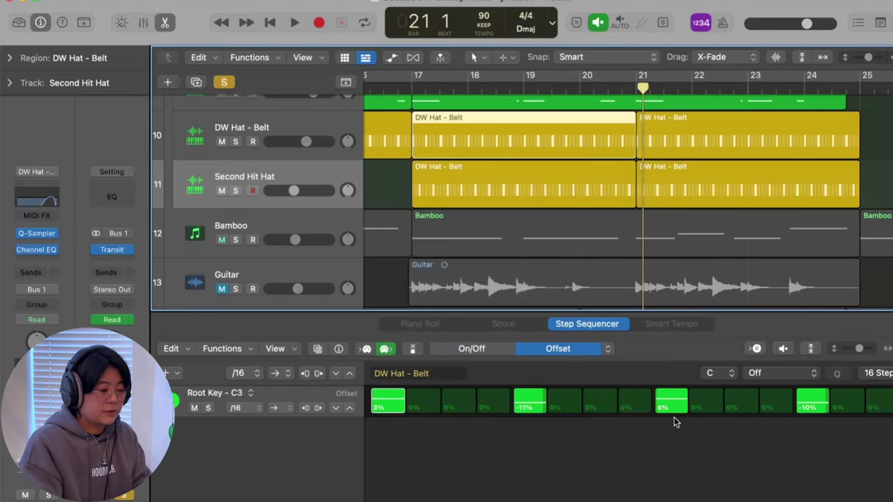
pyautogui.click(235, 142)
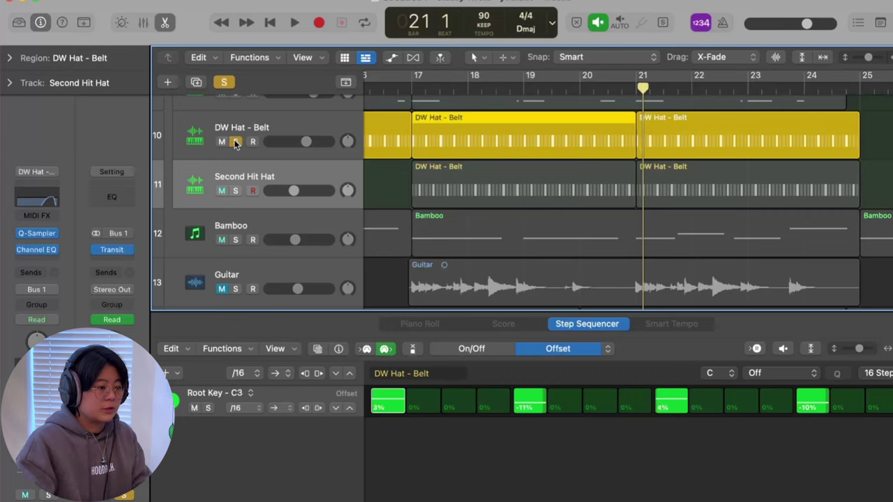
pyautogui.press('space')
pyautogui.click(235, 191)
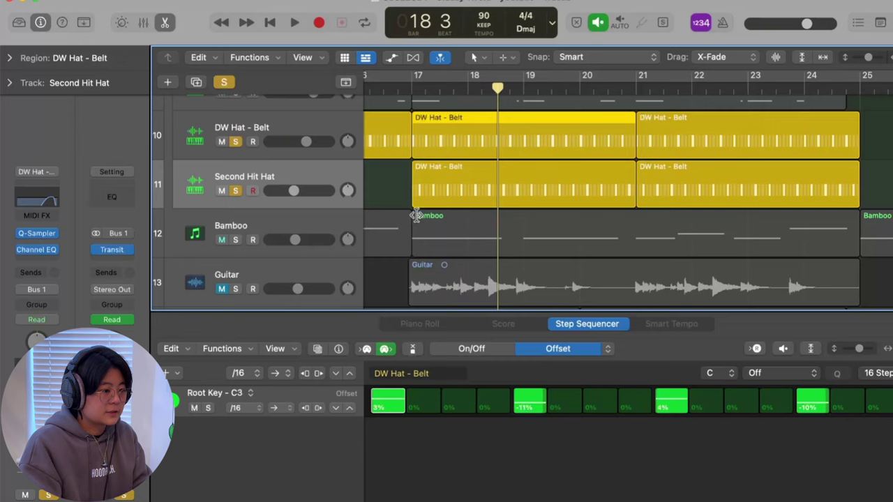
# - Show the Offset values of the first Second Hit Hat pattern region, and play both hats from just before bar 17
pyautogui.click(436, 183)
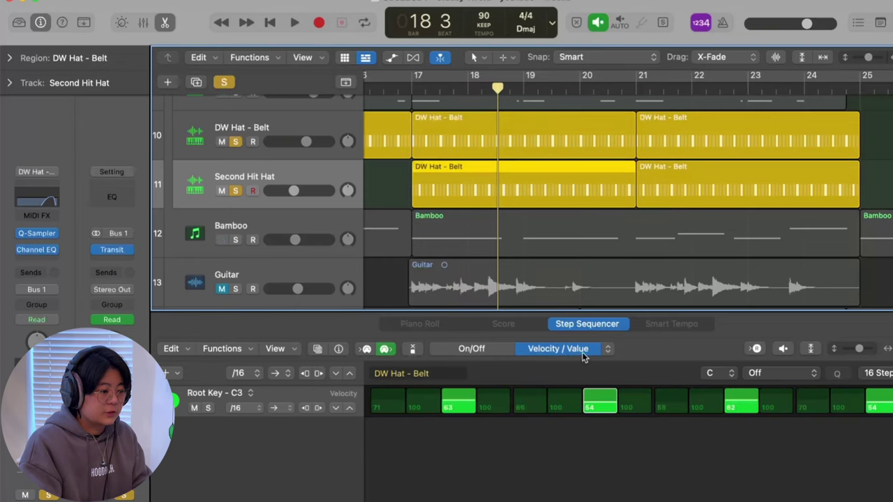
pyautogui.click(585, 352)
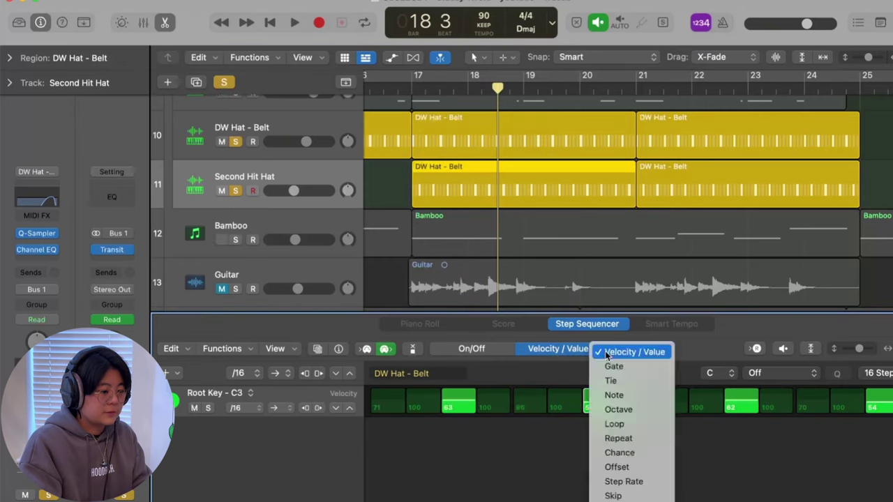
pyautogui.click(621, 467)
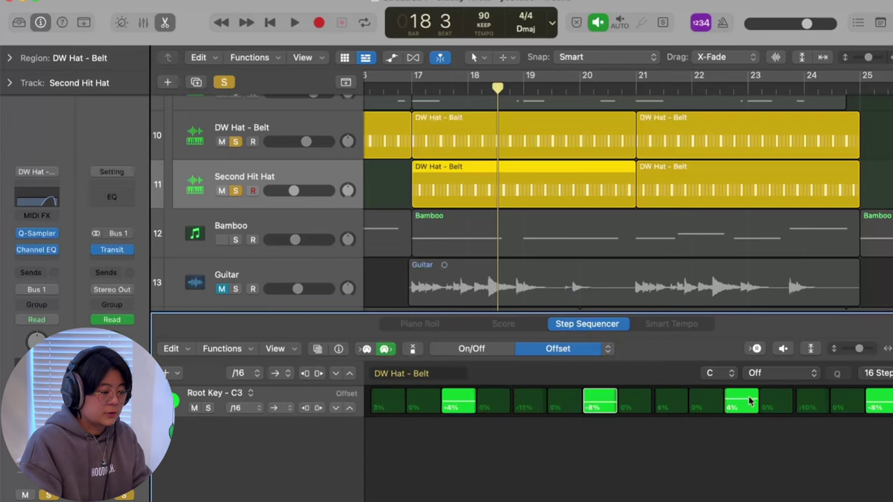
pyautogui.click(408, 90)
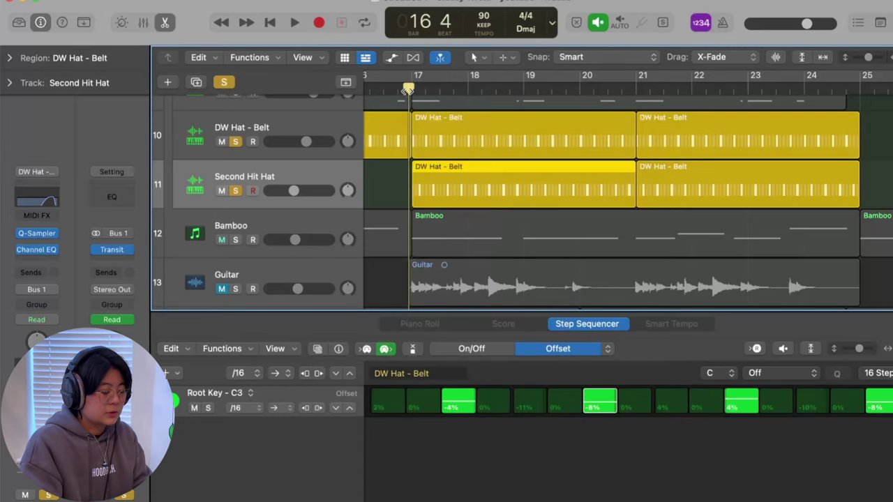
pyautogui.press('space')
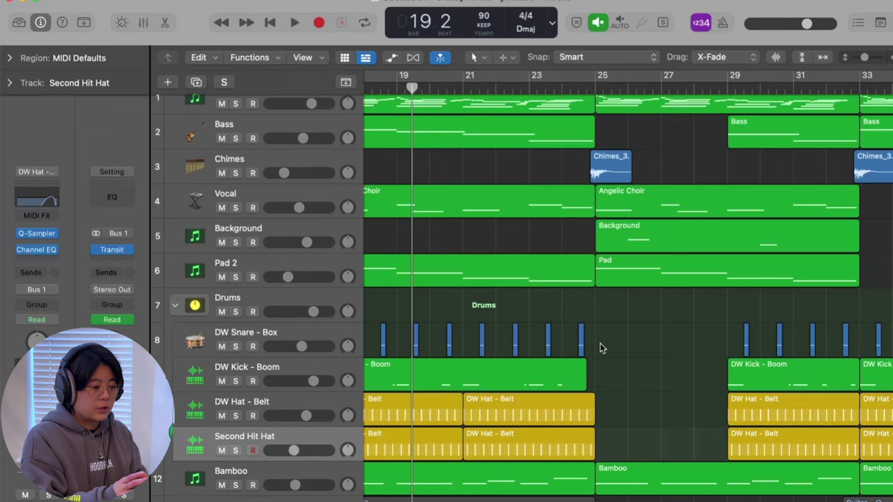
# - Add a Channel EQ to the Drums stack, pull its 7500 Hz high shelf down and toward lower frequencies, and bypass the EQ
pyautogui.click(263, 298)
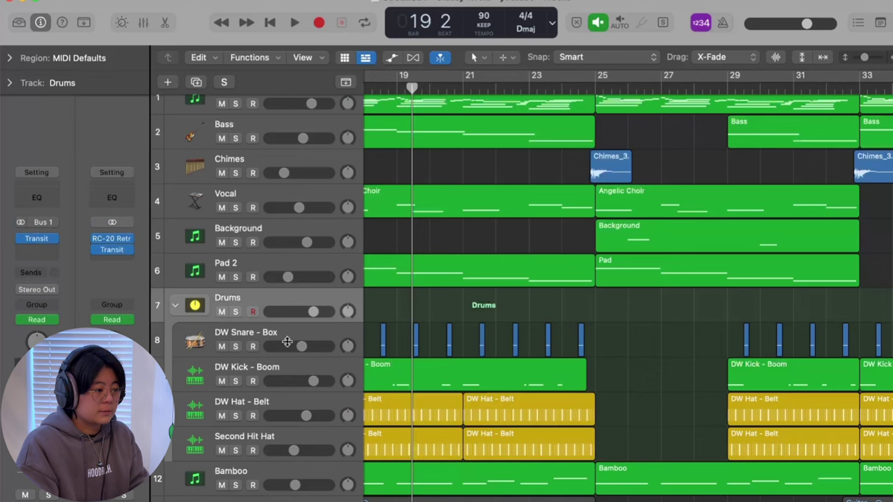
pyautogui.click(31, 203)
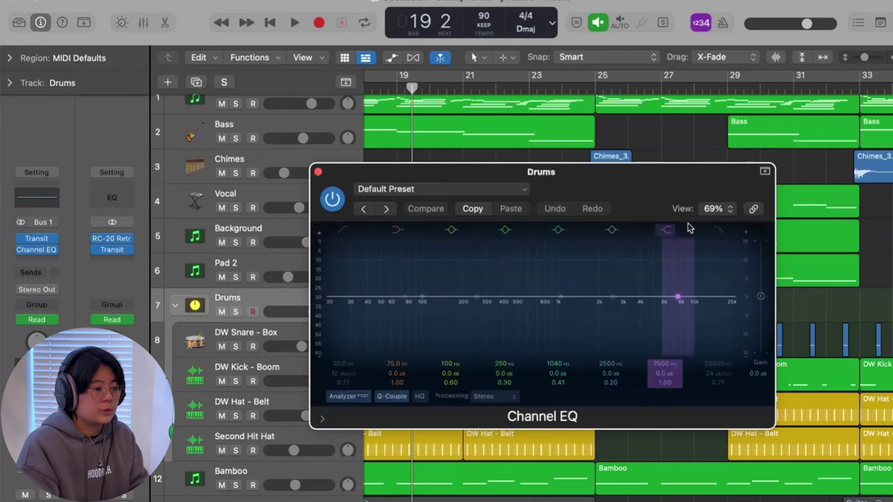
pyautogui.moveTo(698, 307); pyautogui.dragTo(475, 314)
pyautogui.click(32, 249)
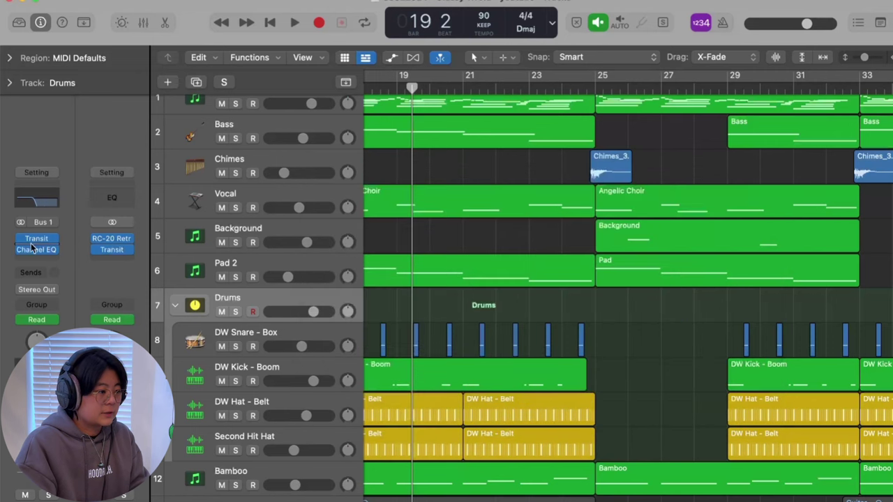
pyautogui.scroll(-3, 512, 242)
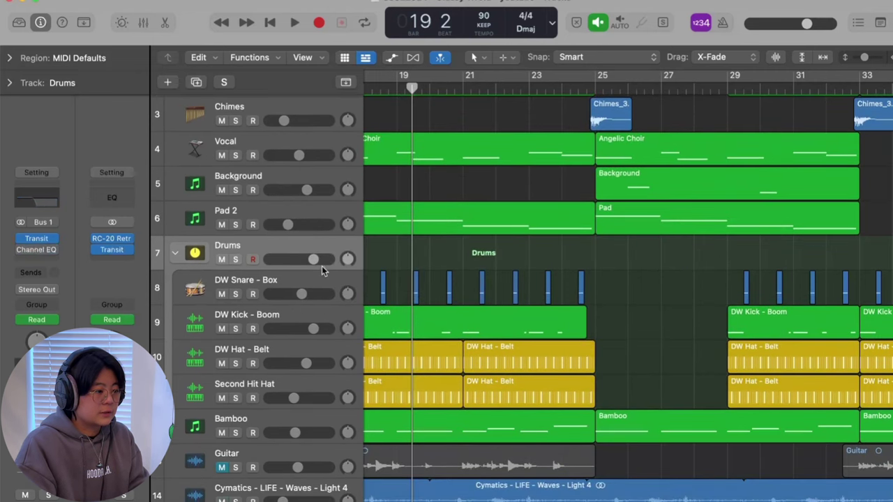
# - Review the Drums stack's Transit plug-in with the Guitar - Clean Water preset, and display its automation around bar 25
pyautogui.click(36, 238)
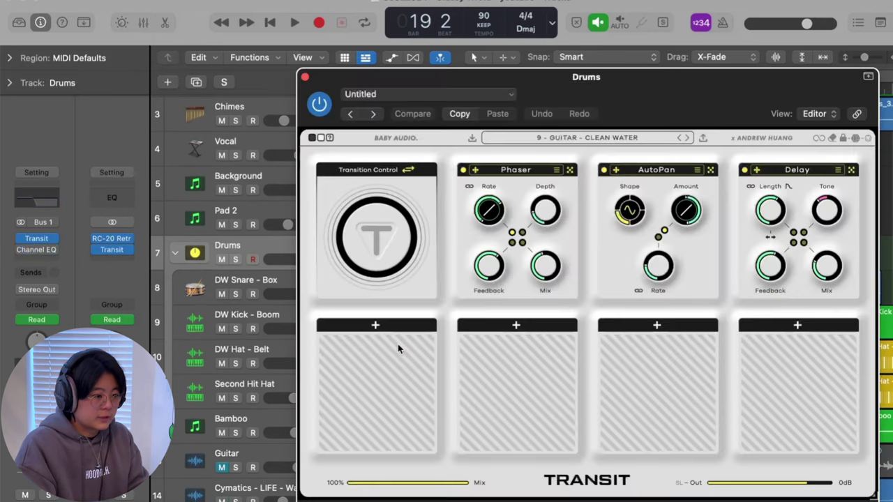
pyautogui.moveTo(650, 122); pyautogui.dragTo(374, 126)
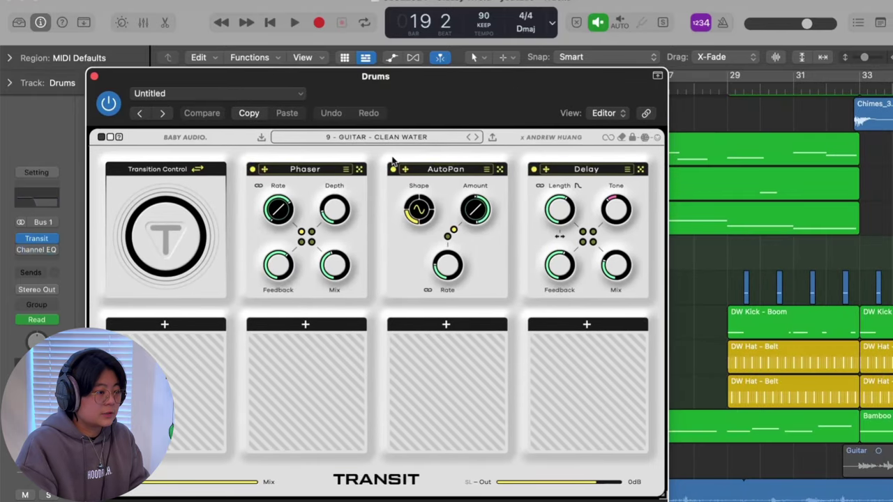
pyautogui.moveTo(449, 93); pyautogui.dragTo(389, 93)
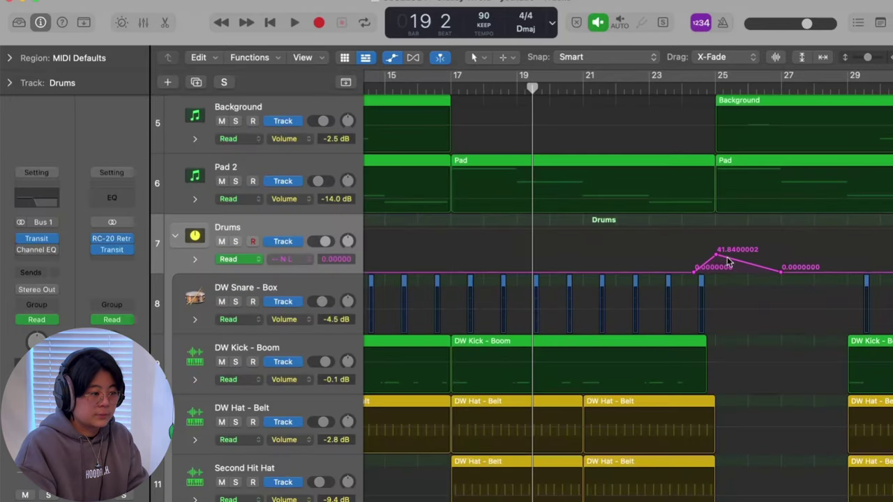
# - Solo the Drums stack and play through its Transit automation from just before bar 23 with the plug-in window open
pyautogui.click(236, 241)
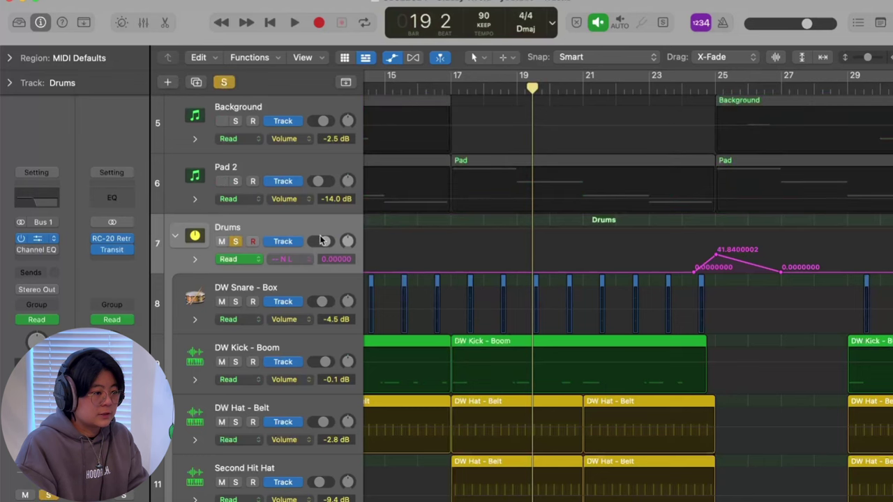
pyautogui.press('v')
pyautogui.click(653, 103)
pyautogui.press('space')
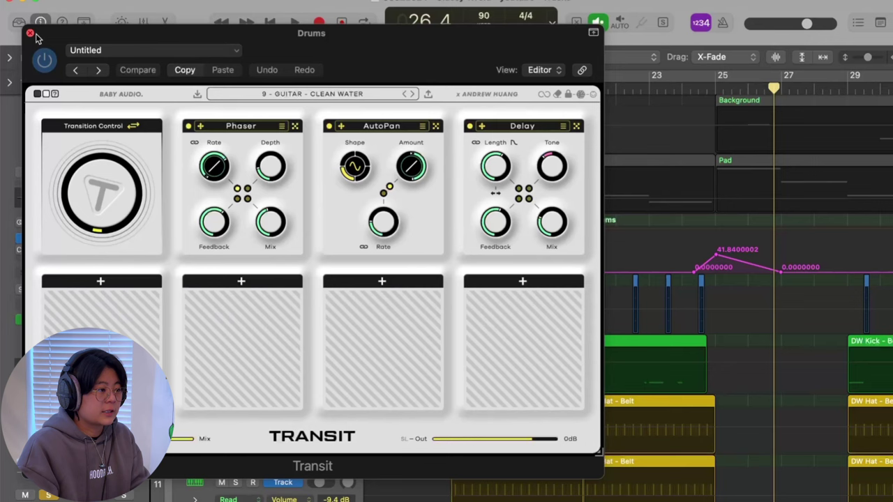
pyautogui.click(31, 36)
# - Review the Stereo Out automation around bar 25 and its Transit preset Space - I Am Sitting in a Room, moving the playhead to about bar 21
pyautogui.hscroll(2, 630, 165)
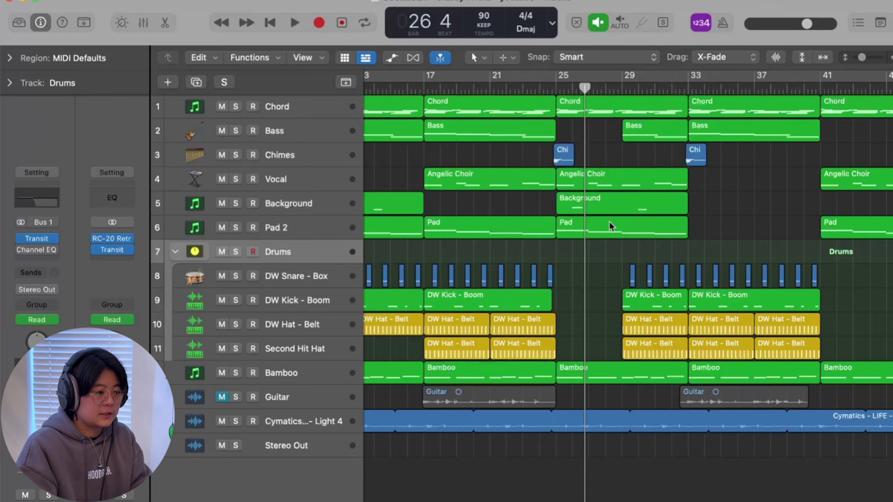
pyautogui.press('a')
pyautogui.scroll(-10, 537, 213)
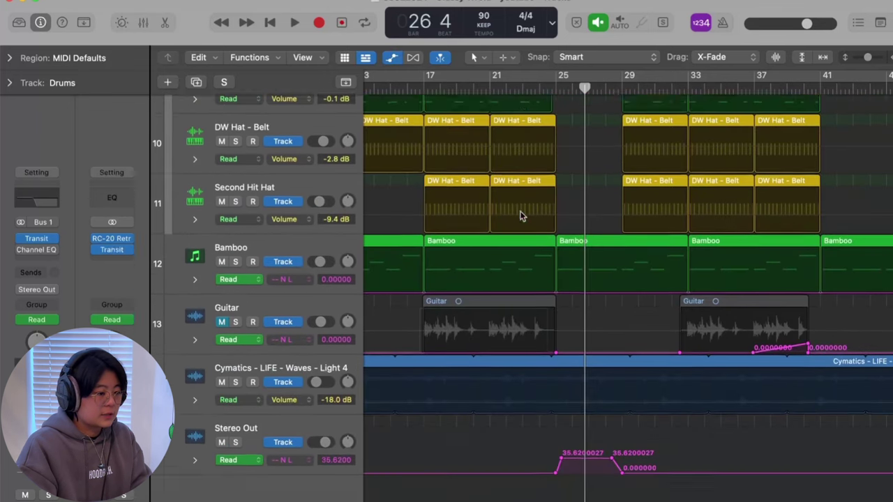
pyautogui.click(298, 406)
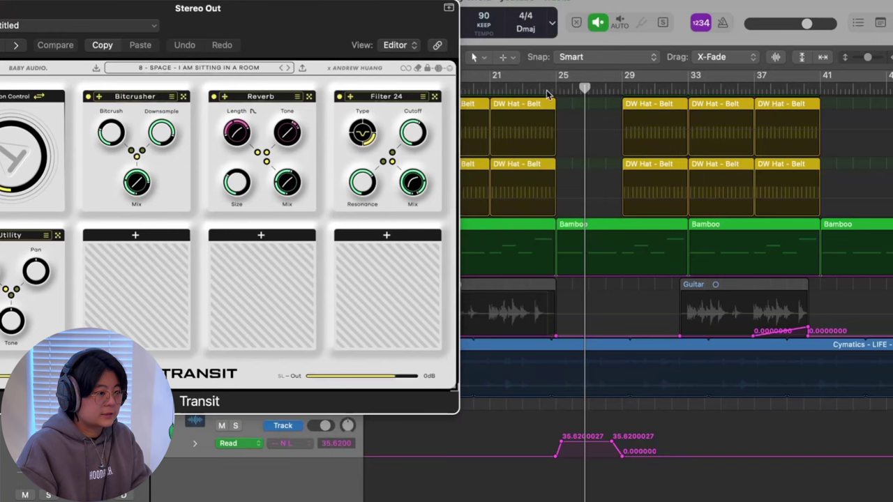
pyautogui.moveTo(546, 90); pyautogui.dragTo(494, 85)
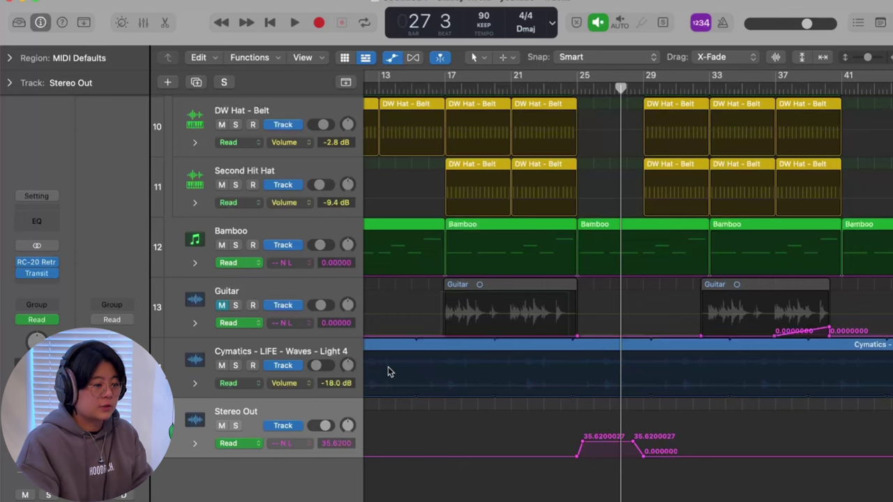
# - Examine the Drums stack's Transit automation peaks before bars 33 and 41
pyautogui.hscroll(2, 386, 370)
pyautogui.scroll(5, 499, 226)
pyautogui.hscroll(2, 498, 227)
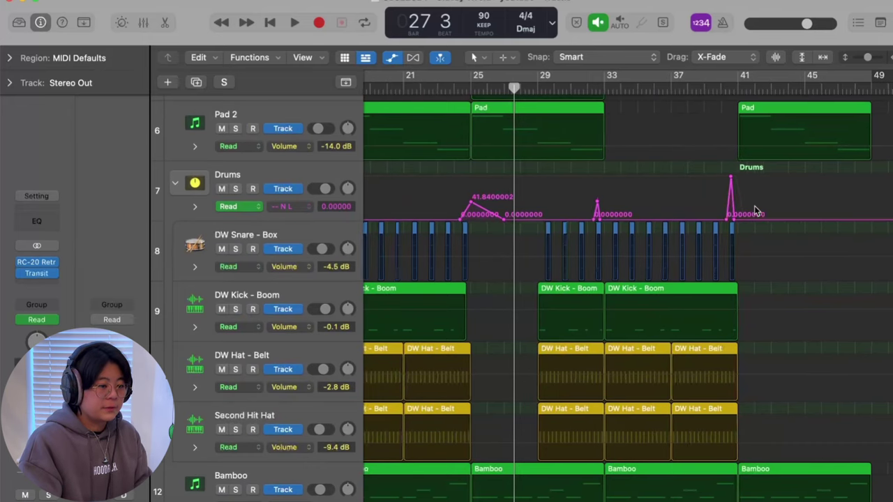
pyautogui.scroll(6, 778, 231)
pyautogui.hscroll(1, 851, 203)
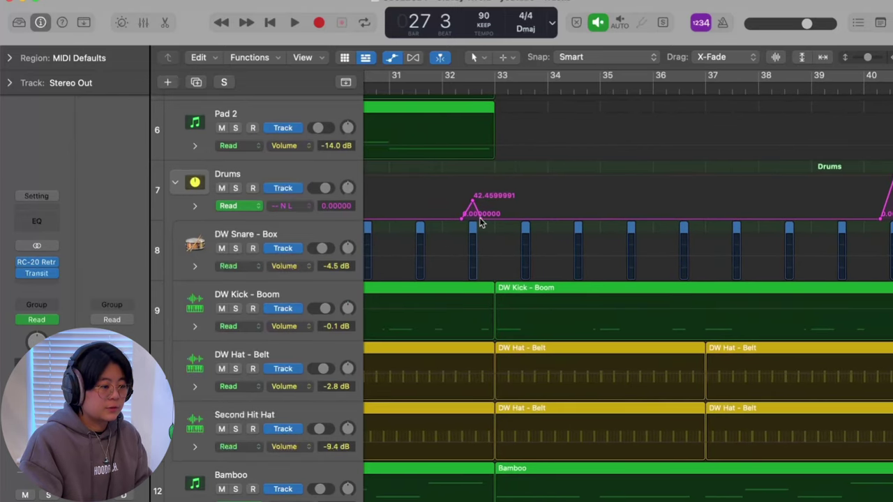
pyautogui.hscroll(-5, 480, 221)
pyautogui.hscroll(-1, 496, 216)
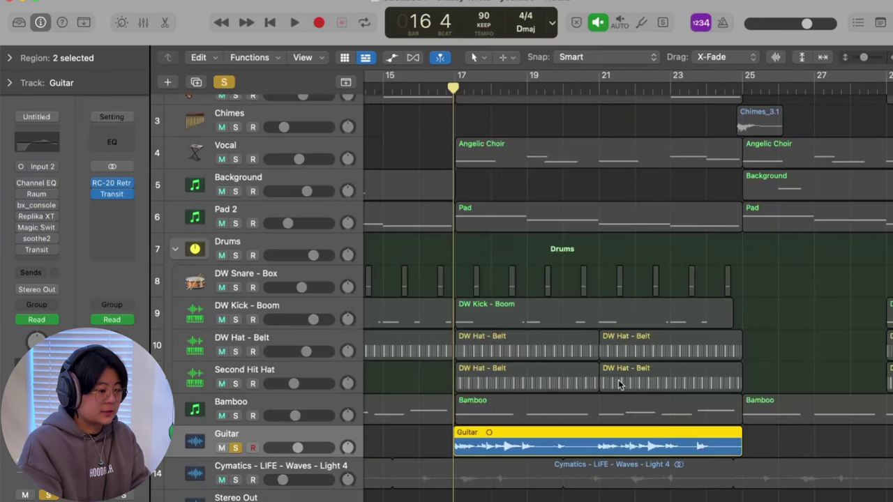
# - Play the soloed Guitar track from just before bar 17 without effects, and enable and review its Channel EQ
pyautogui.press('space')
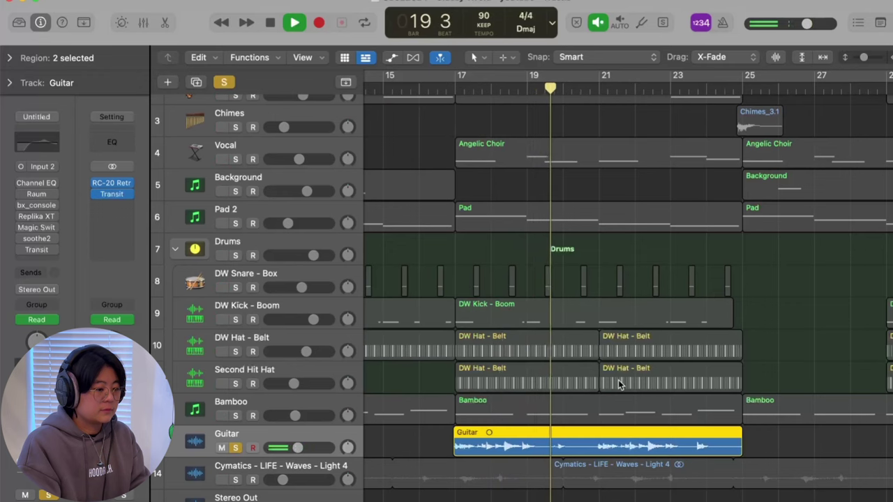
pyautogui.press('space')
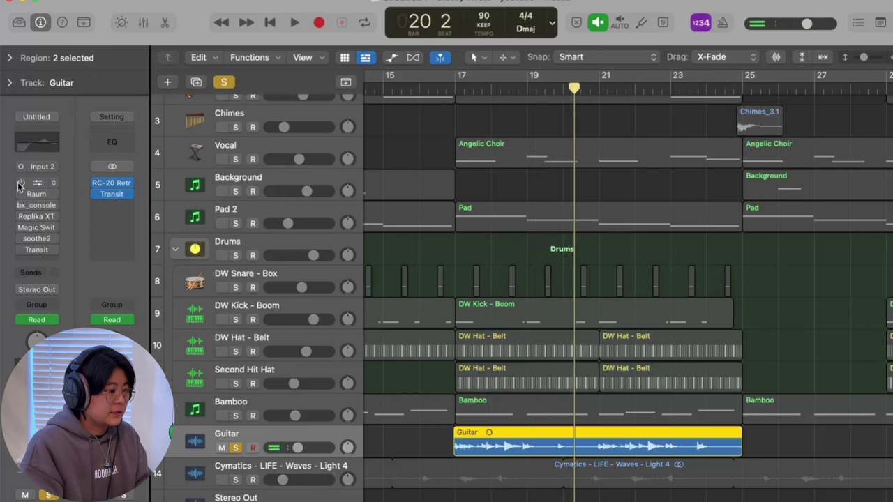
pyautogui.click(36, 183)
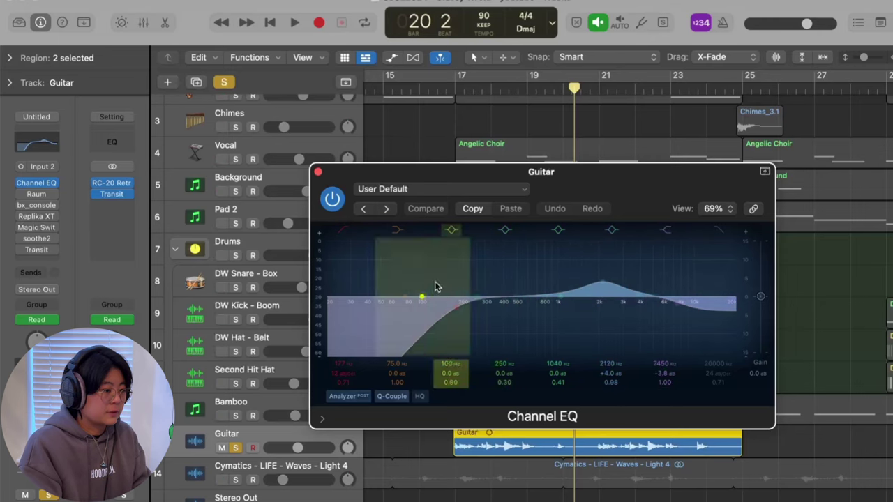
pyautogui.click(318, 173)
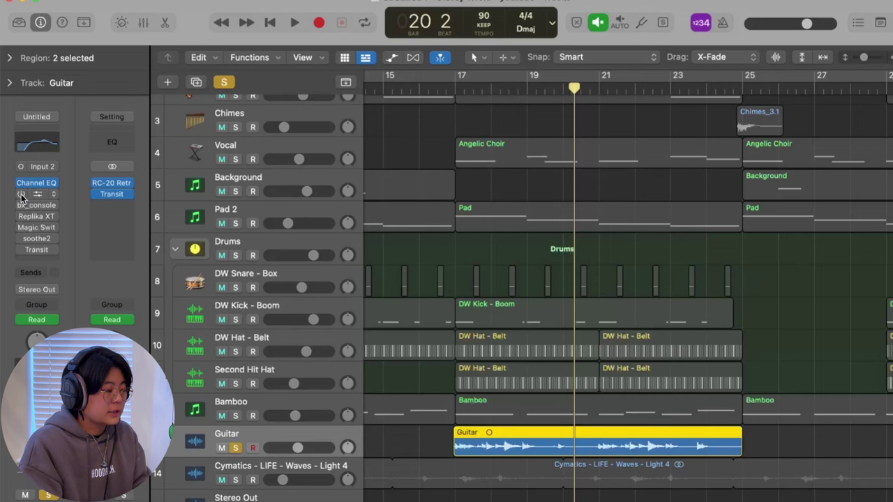
# - Enable and review the Guitar track's Raum reverb with the Cosmic Keys preset and bx_console with the 06 Acoustic Guitar B preset
pyautogui.click(38, 195)
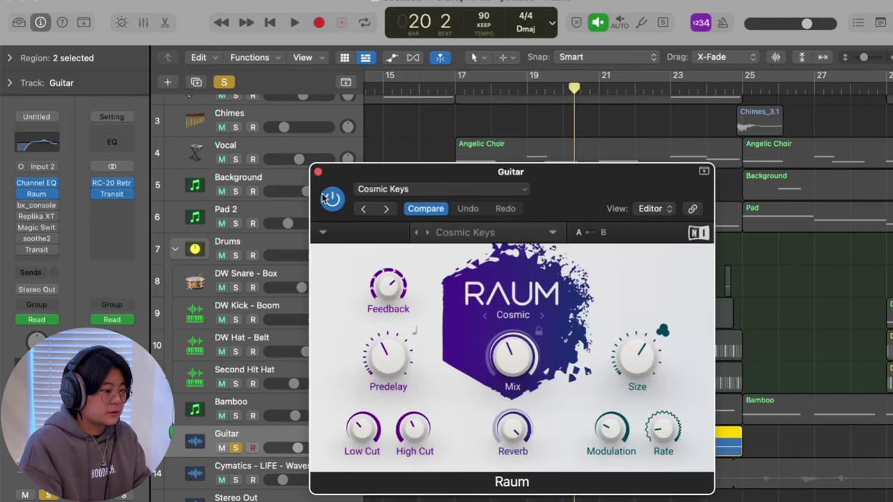
pyautogui.click(318, 172)
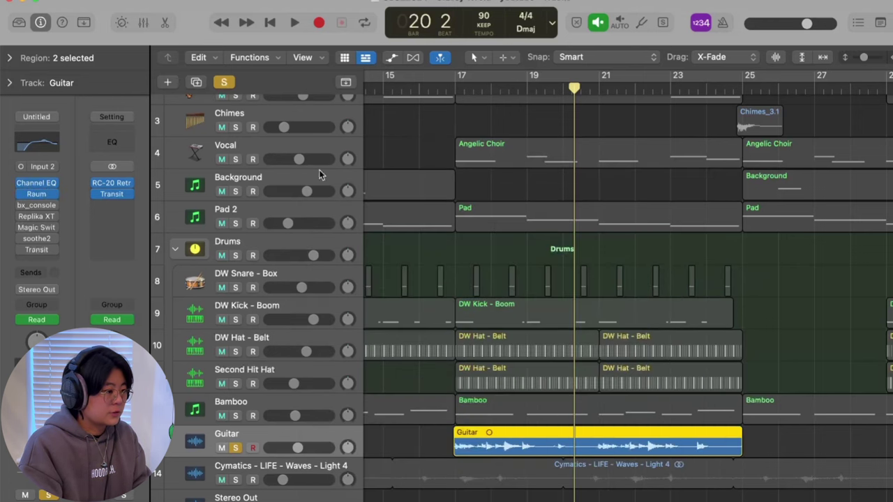
pyautogui.click(36, 204)
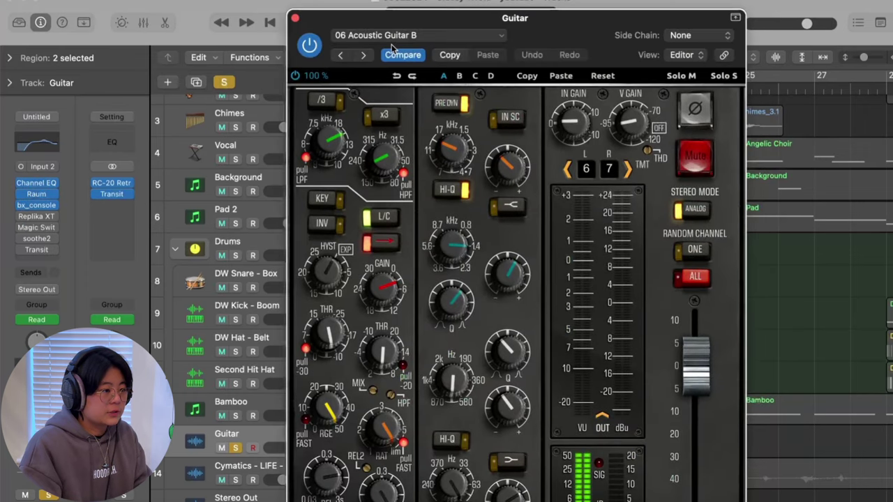
pyautogui.click(296, 18)
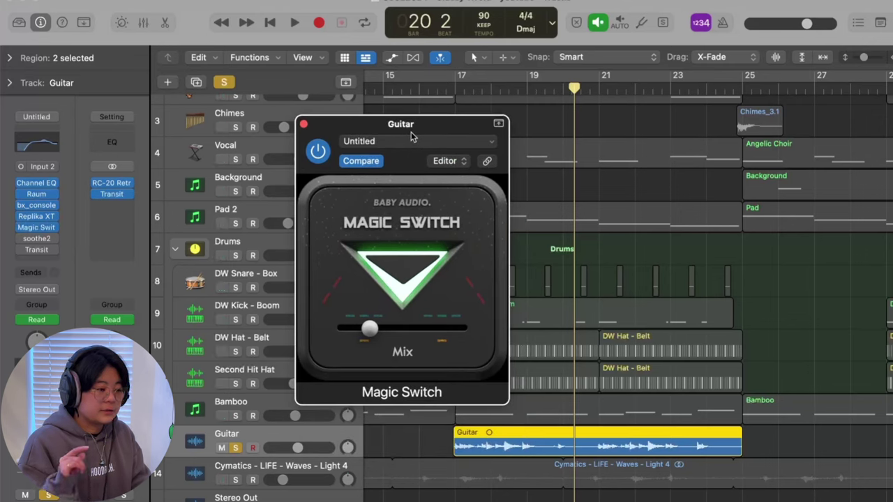
# - Toggle the Guitar track's Magic Switch off and back on, and raise its Mix slightly
pyautogui.moveTo(411, 137); pyautogui.dragTo(410, 129)
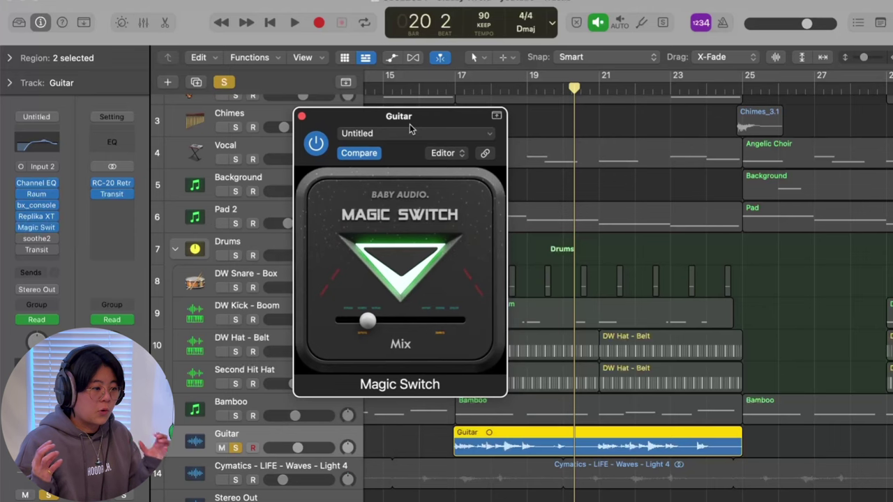
pyautogui.click(410, 276)
pyautogui.click(405, 274)
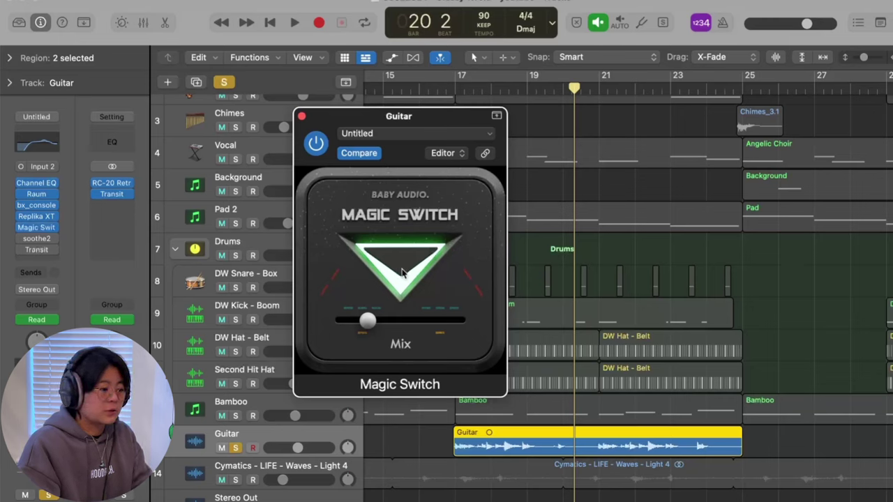
pyautogui.moveTo(374, 325)
pyautogui.mouseDown()
pyautogui.moveTo(391, 324)
pyautogui.moveTo(370, 321)
pyautogui.moveTo(381, 323)
pyautogui.mouseUp()
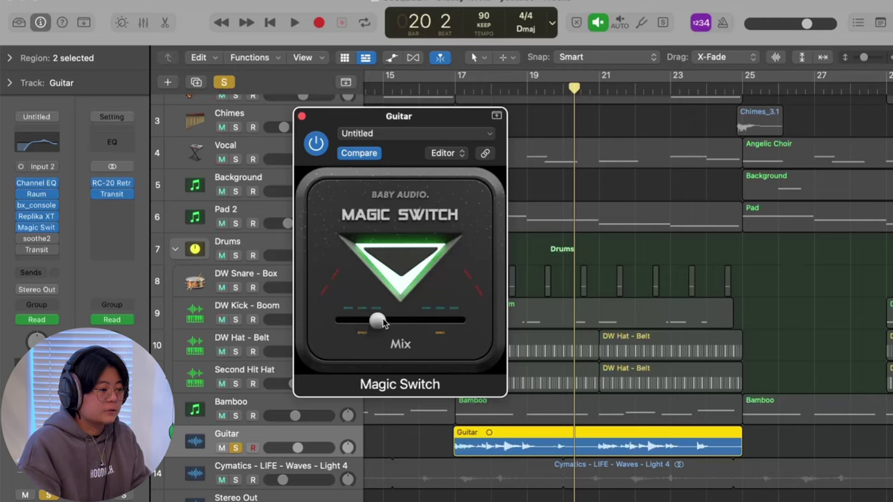
pyautogui.click(301, 116)
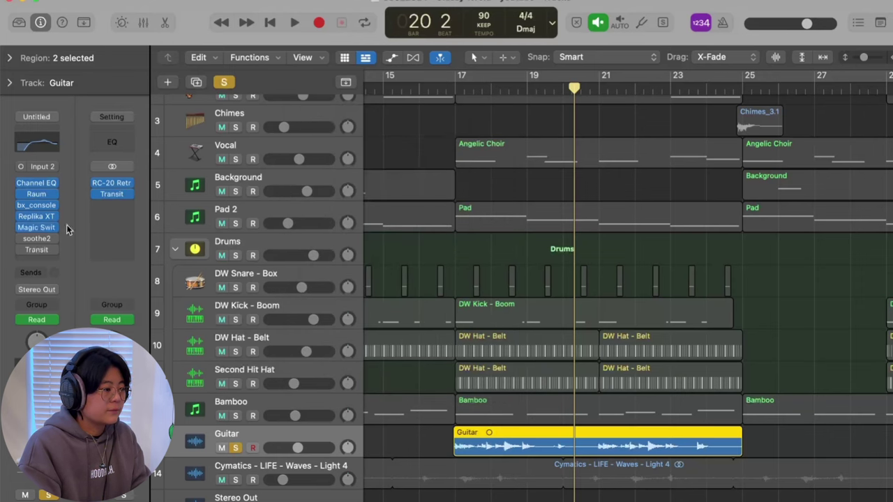
# - Enable soothe2 on the Guitar track and review its Acc gtr warmer preset
pyautogui.click(31, 241)
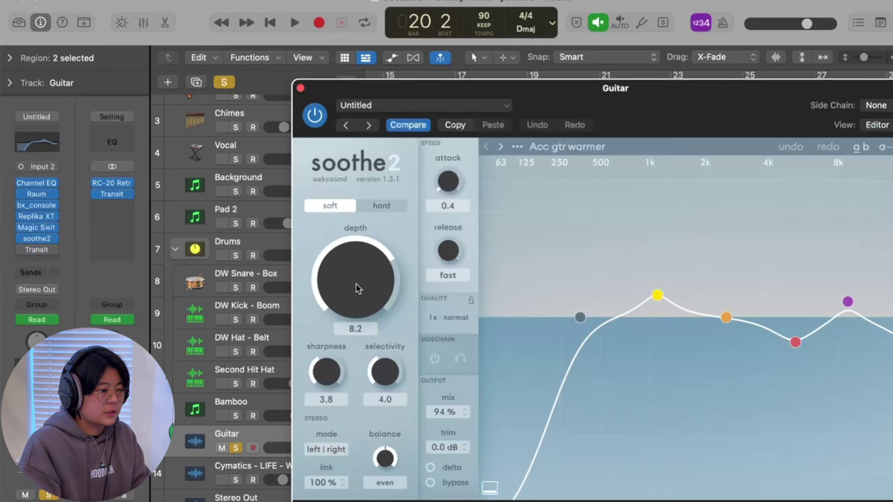
pyautogui.moveTo(648, 116); pyautogui.dragTo(588, 116)
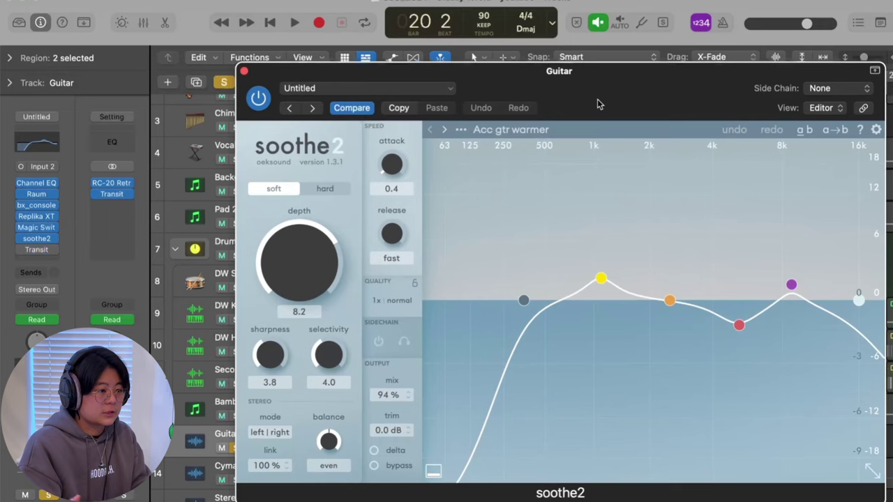
pyautogui.press('super+w')
# - Play the soloed Guitar with its effects from just before bar 17, and clear the solo to hear it within the full mix
pyautogui.moveTo(452, 91); pyautogui.dragTo(450, 90)
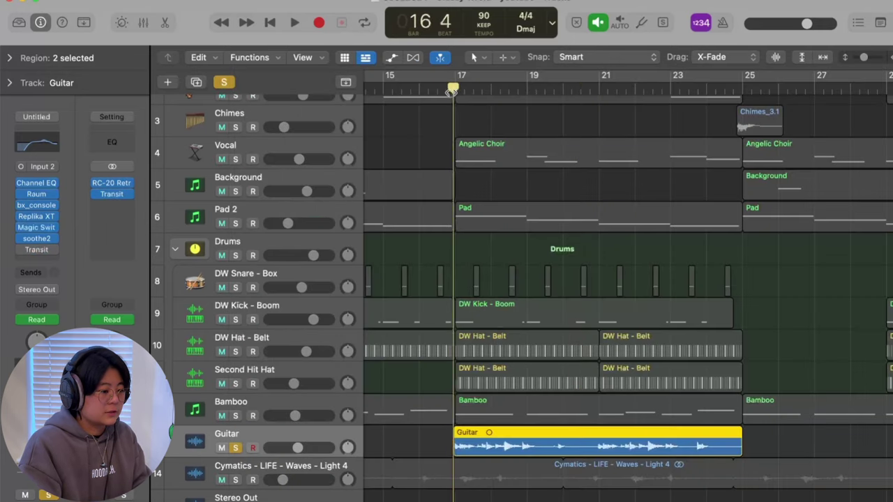
pyautogui.press('space')
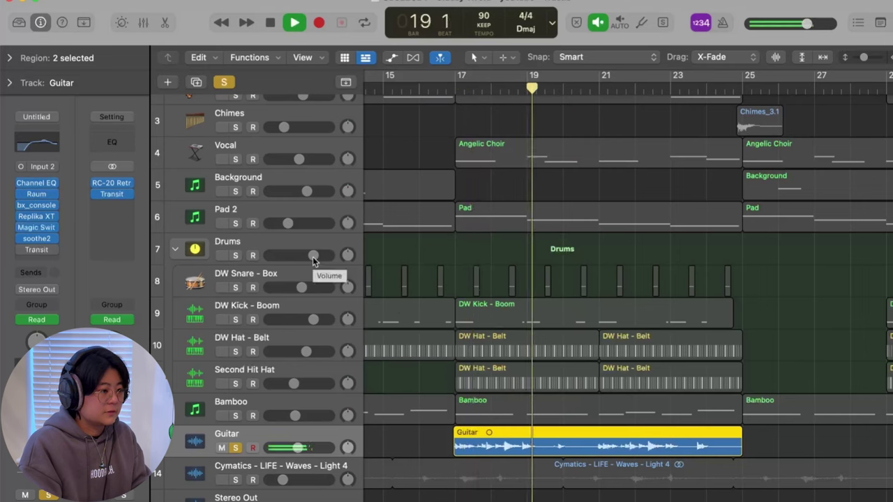
pyautogui.click(226, 86)
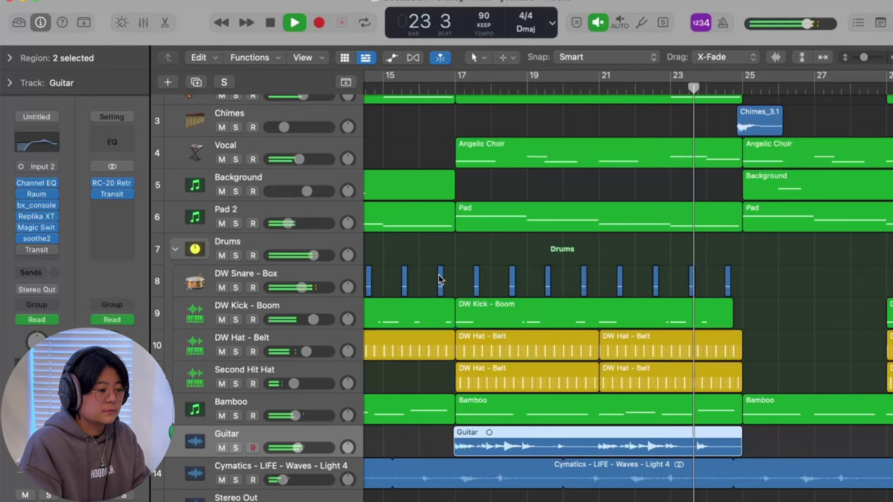
# - Place the playhead at bar 37 and display the Guitar track's automation toward the end of its second region
pyautogui.hscroll(1, 453, 336)
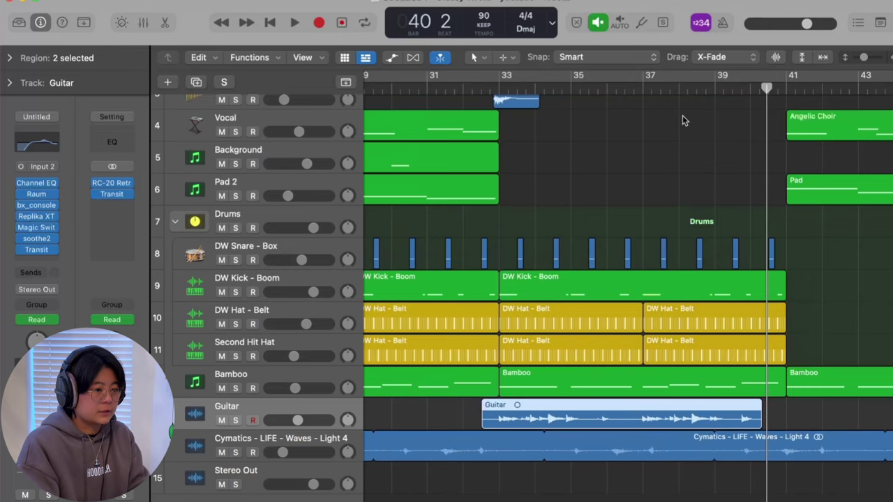
pyautogui.scroll(-1, 659, 254)
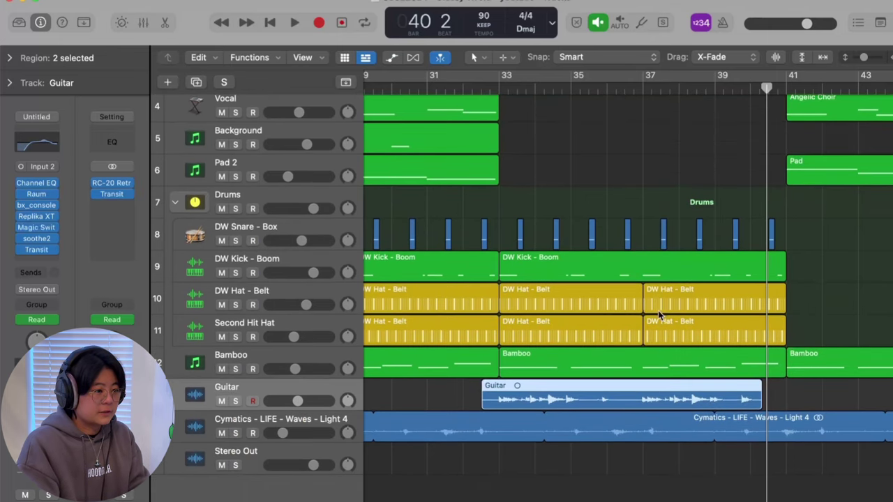
pyautogui.click(644, 89)
pyautogui.press('a')
pyautogui.scroll(-1, 704, 347)
pyautogui.hscroll(3, 704, 348)
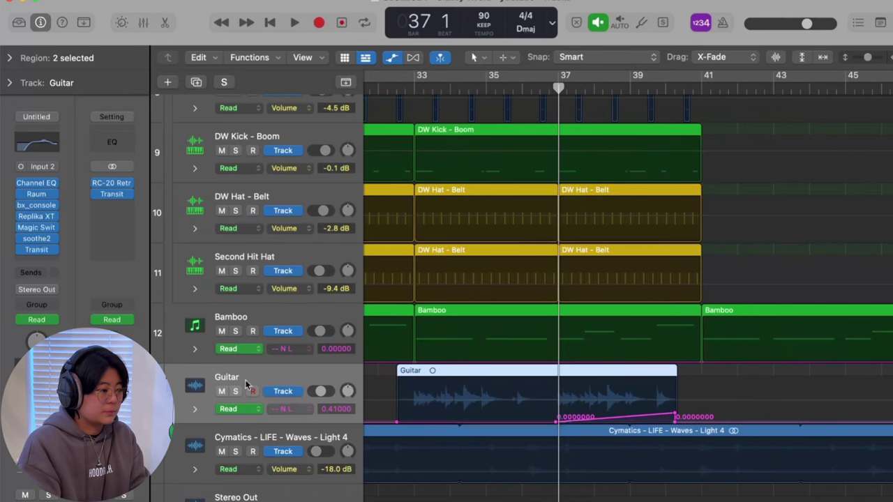
# - Open the Guitar track's Transit with the Guitar - Glass Caves preset and play its automated transition from about bar 36
pyautogui.moveTo(37, 255)
pyautogui.click(112, 194)
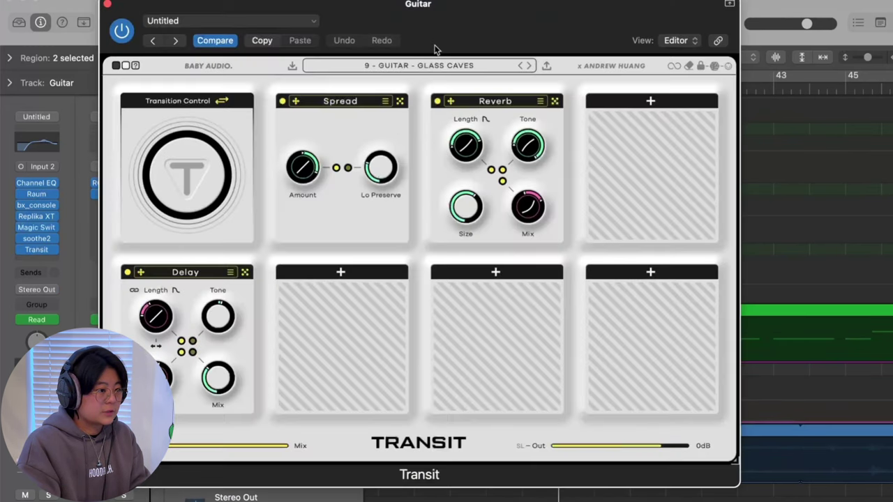
pyautogui.moveTo(496, 26); pyautogui.dragTo(329, 6)
pyautogui.moveTo(564, 84); pyautogui.dragTo(518, 85)
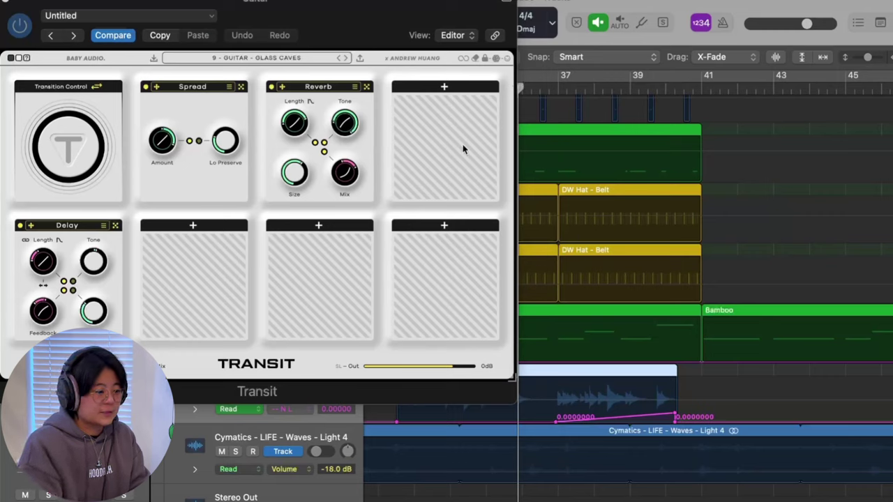
pyautogui.press('space')
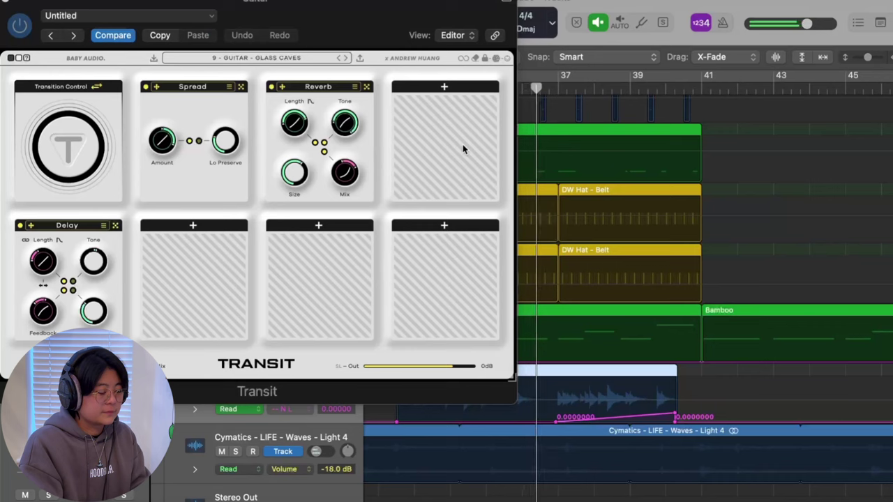